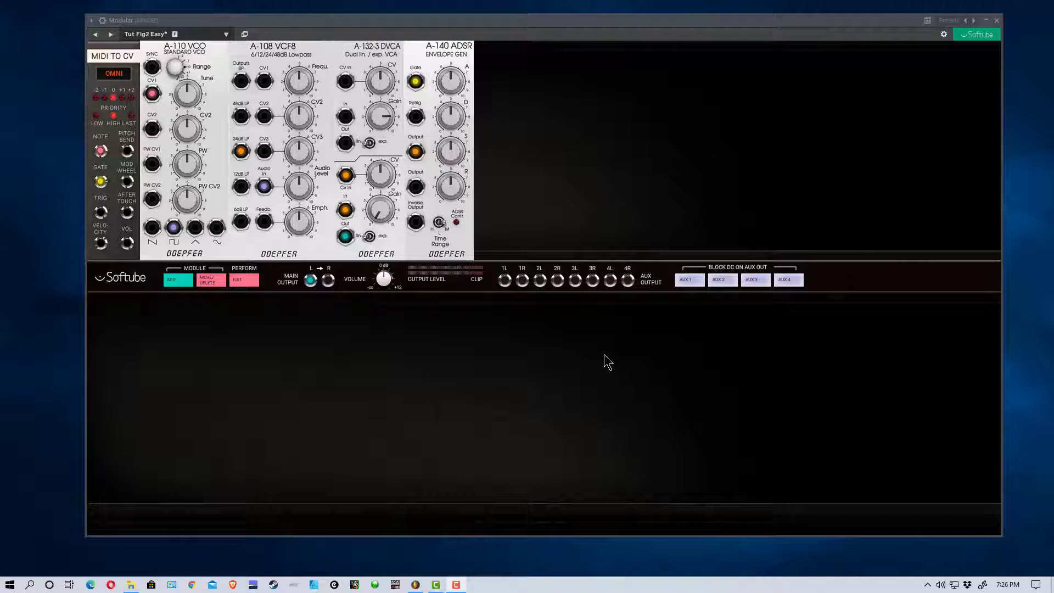
# Browse the factory preset list down to the Tut Fig tutorial presets and close it without loading another preset
pyautogui.click(227, 35)
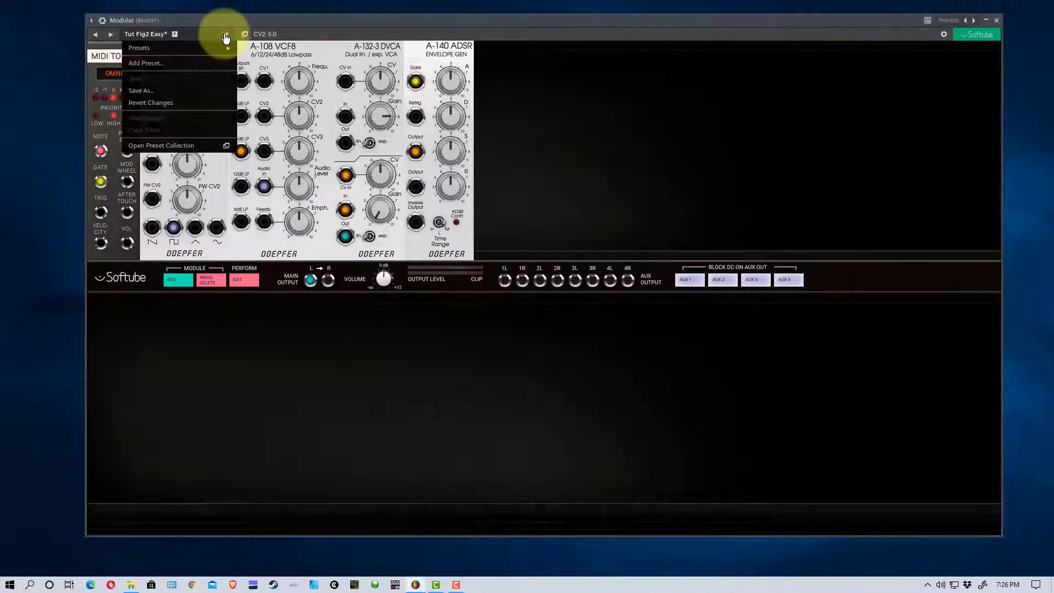
pyautogui.click(216, 48)
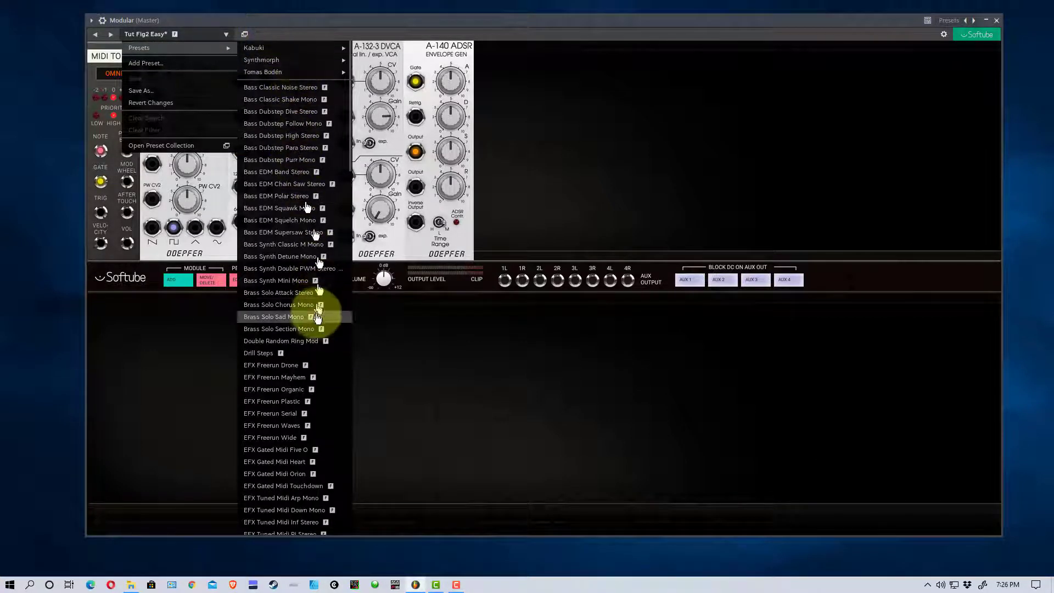
pyautogui.scroll(-5, 316, 313)
pyautogui.scroll(-11, 316, 322)
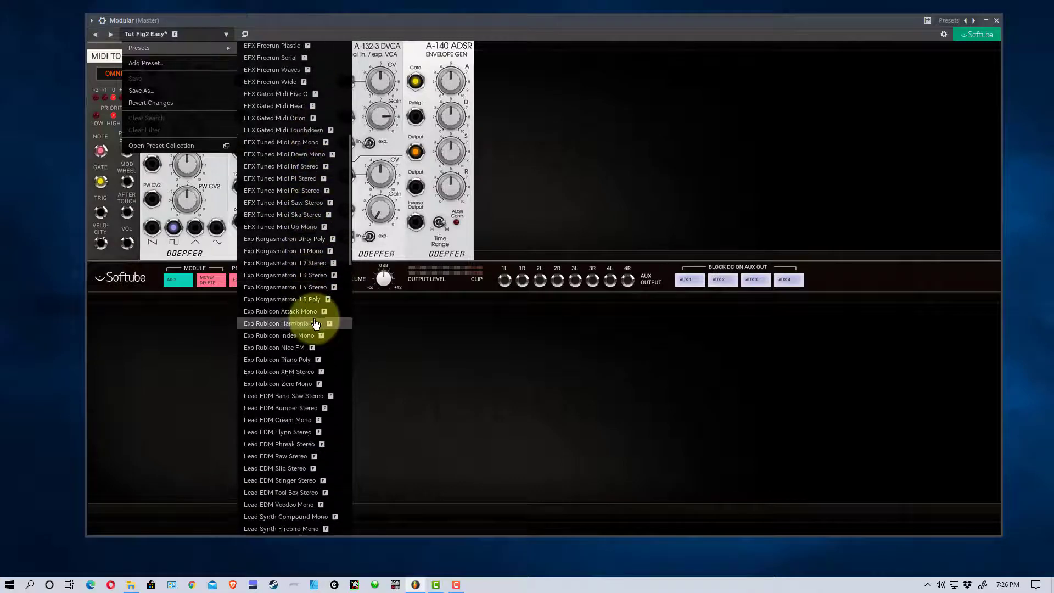
pyautogui.scroll(-11, 313, 321)
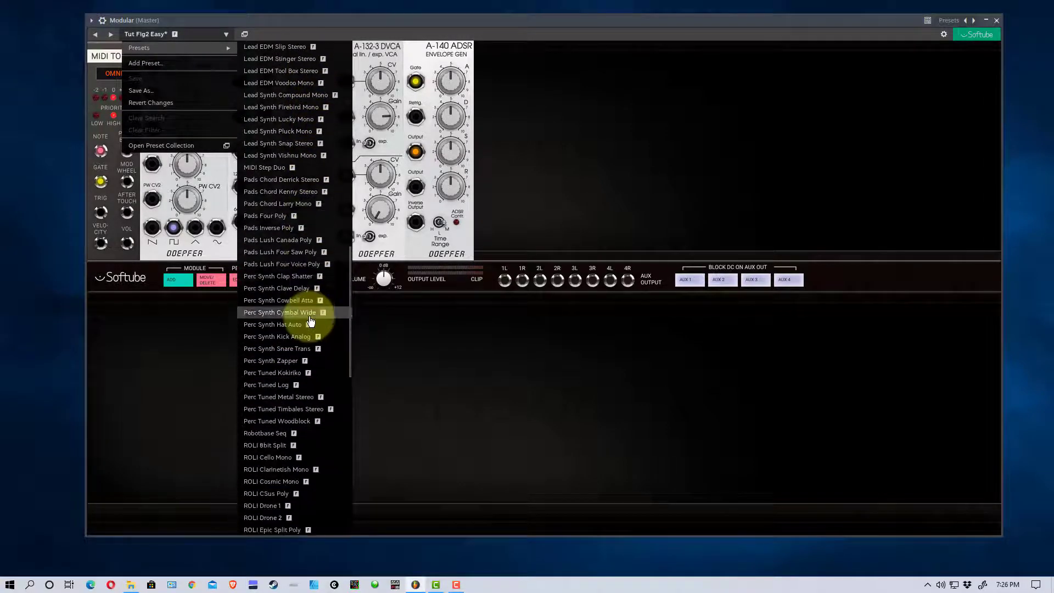
pyautogui.scroll(-11, 308, 320)
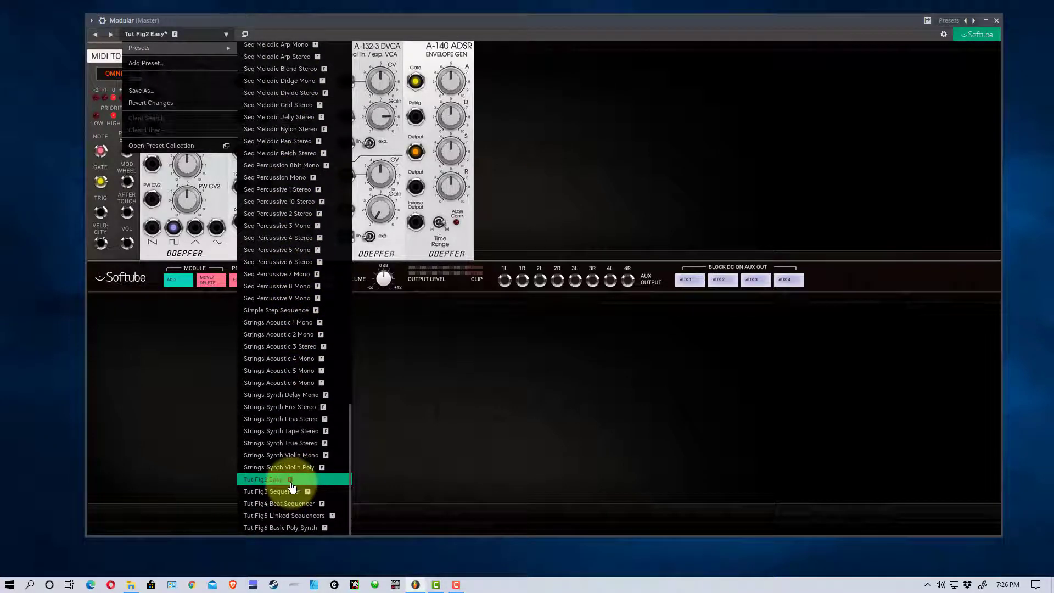
pyautogui.click(555, 390)
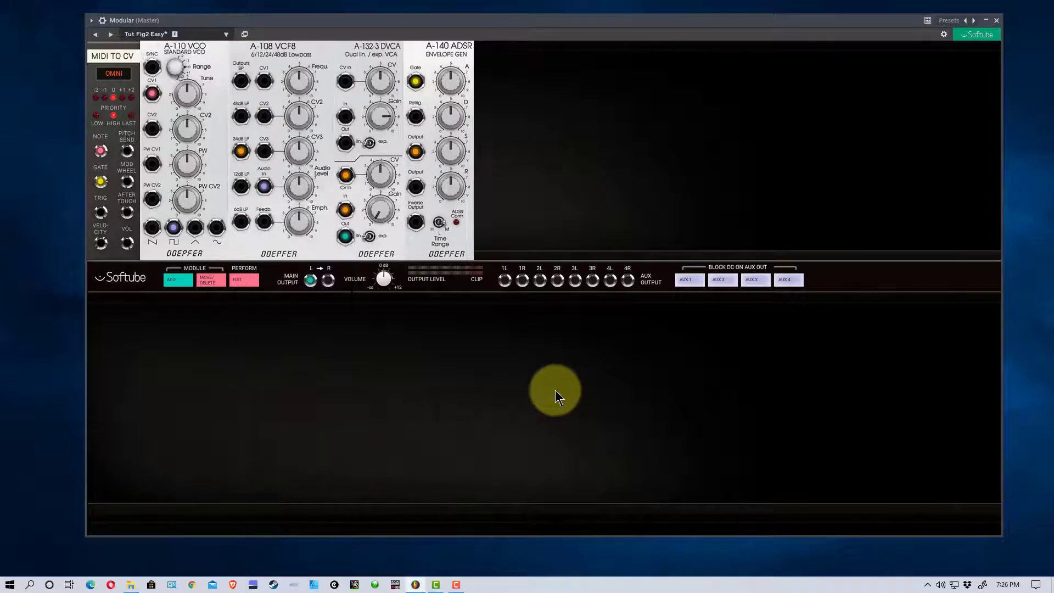
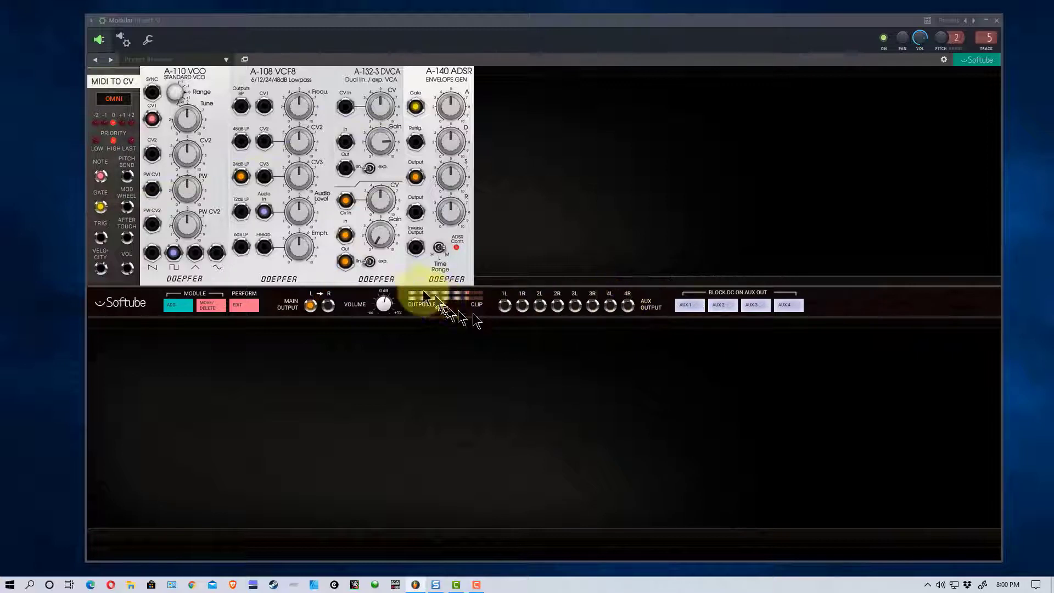
# Load the Bass Classic Noise Stereo factory preset into the modular rack
pyautogui.click(223, 61)
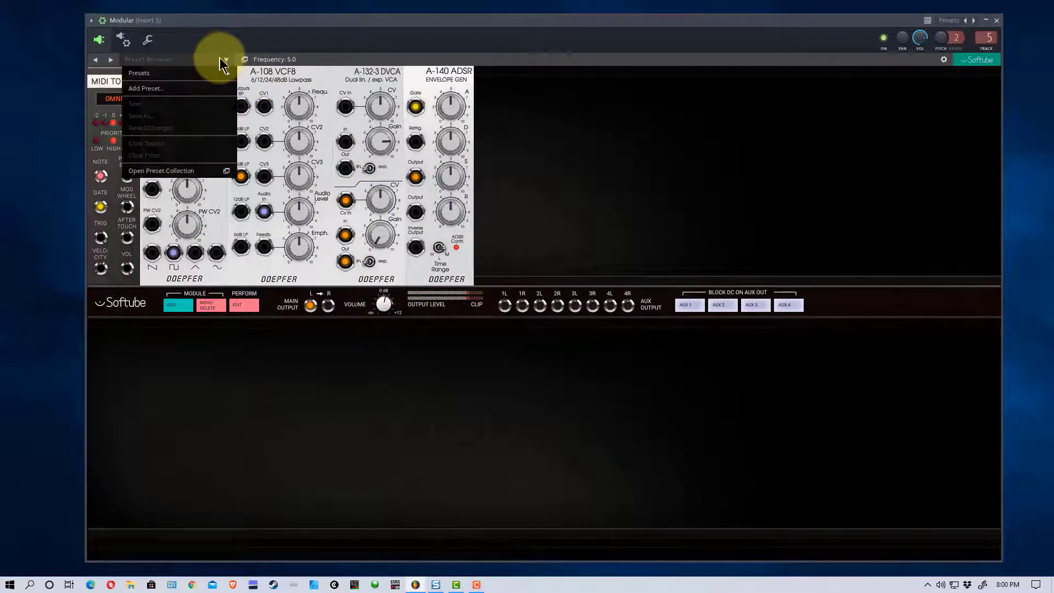
pyautogui.moveTo(212, 73)
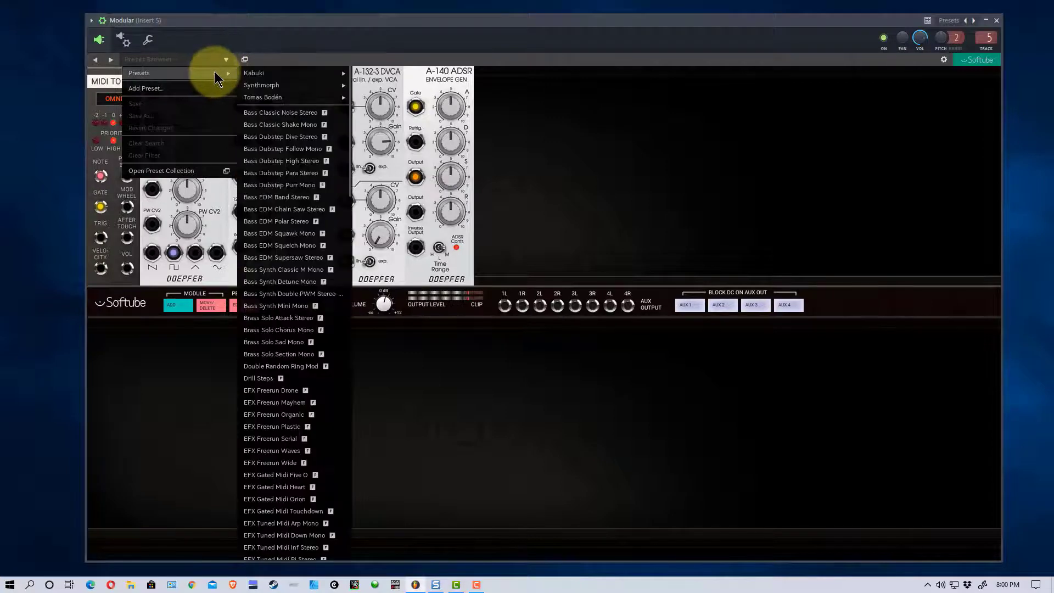
pyautogui.click(278, 113)
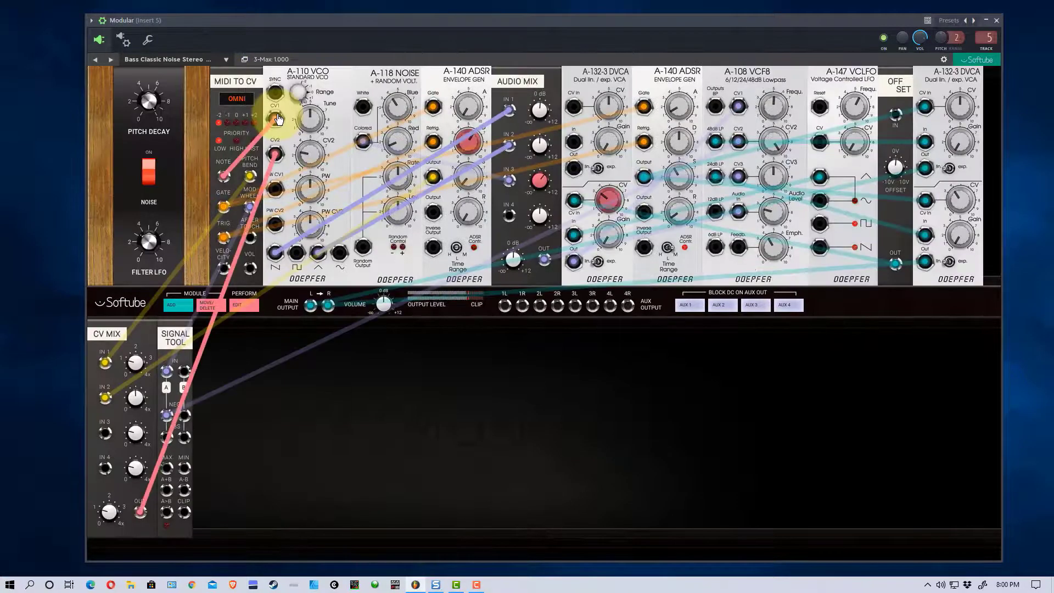
# Replace the current patch with the Bass Dubstep High Stereo factory preset
pyautogui.click(227, 61)
pyautogui.moveTo(226, 78)
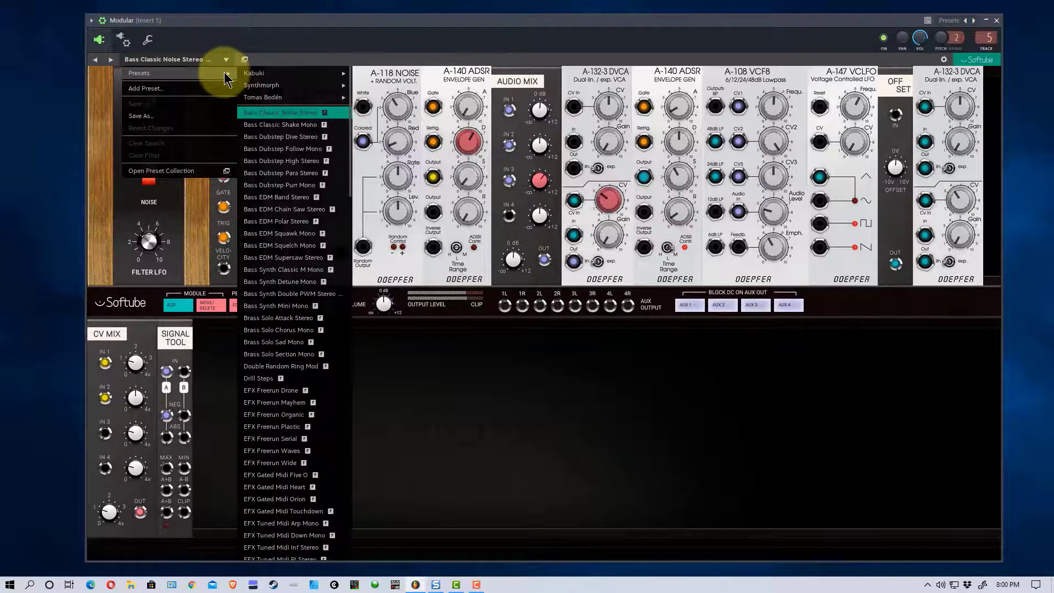
pyautogui.click(295, 161)
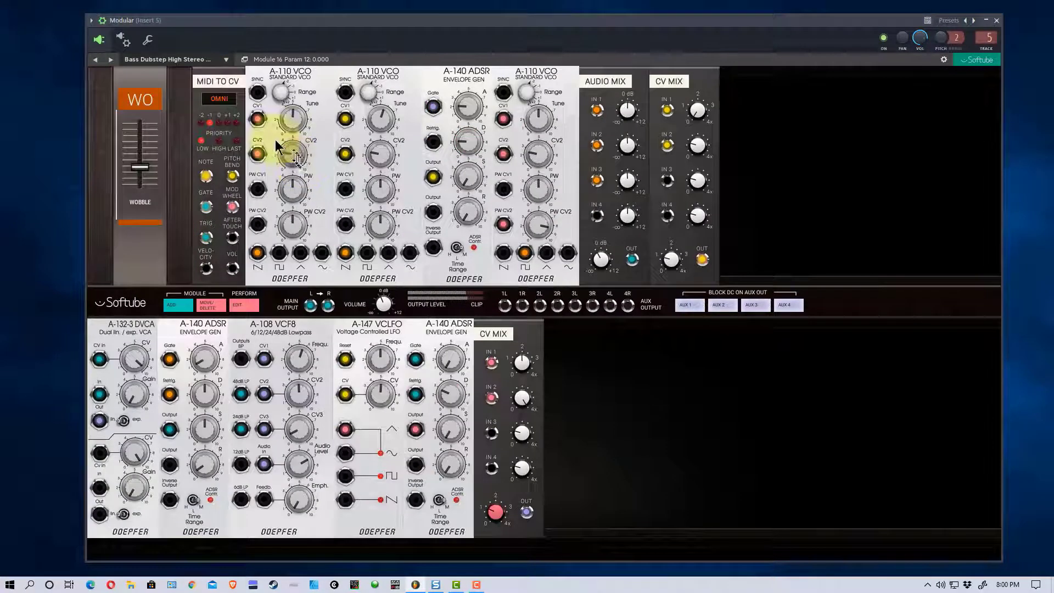
# Load the EFX Freerun Drone factory preset in place of the dubstep bass patch
pyautogui.click(227, 60)
pyautogui.moveTo(233, 73)
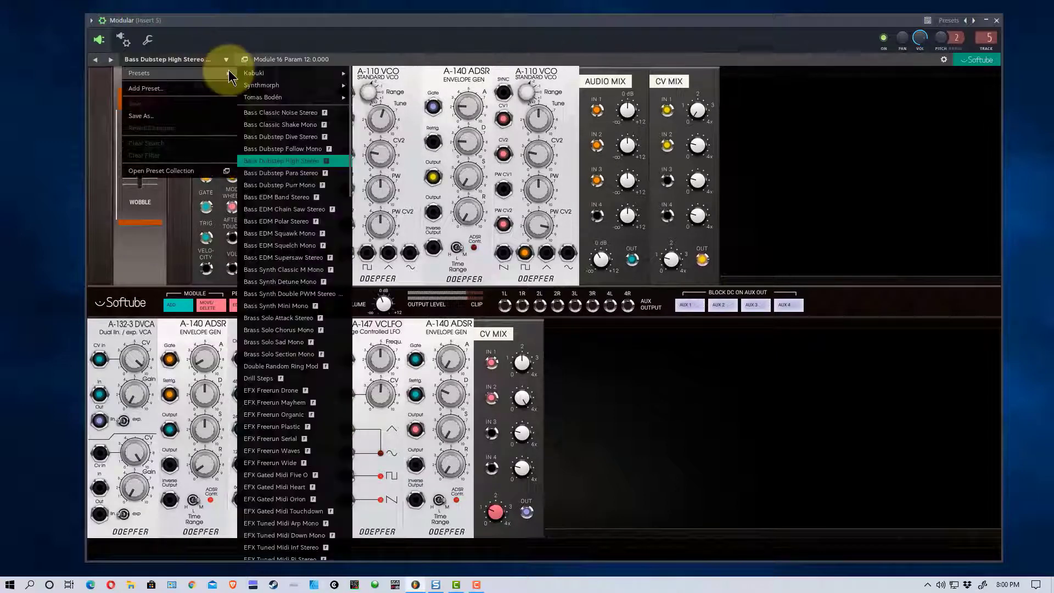
pyautogui.click(327, 390)
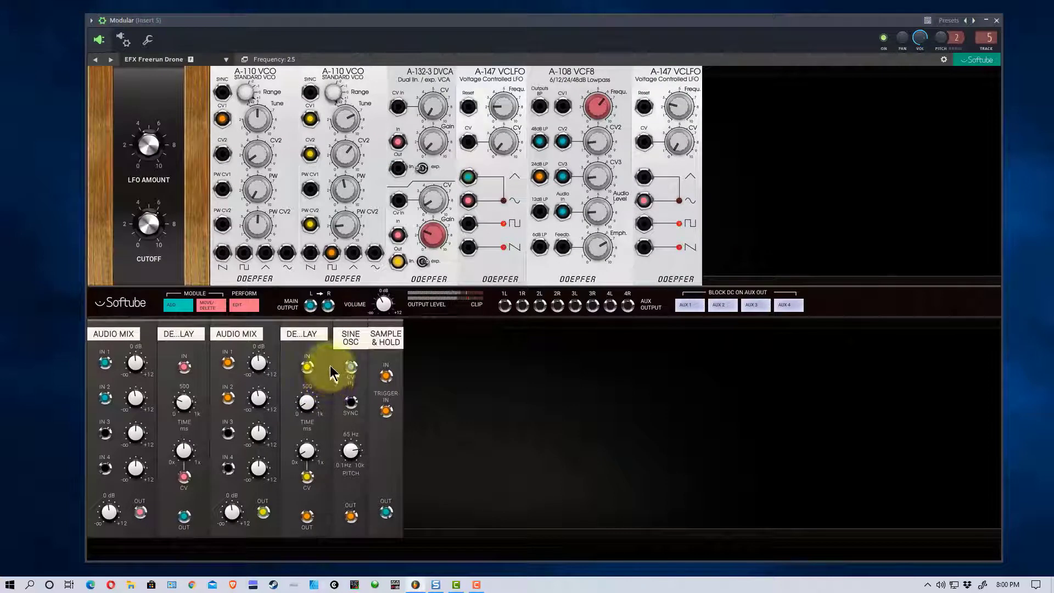
pyautogui.click(242, 100)
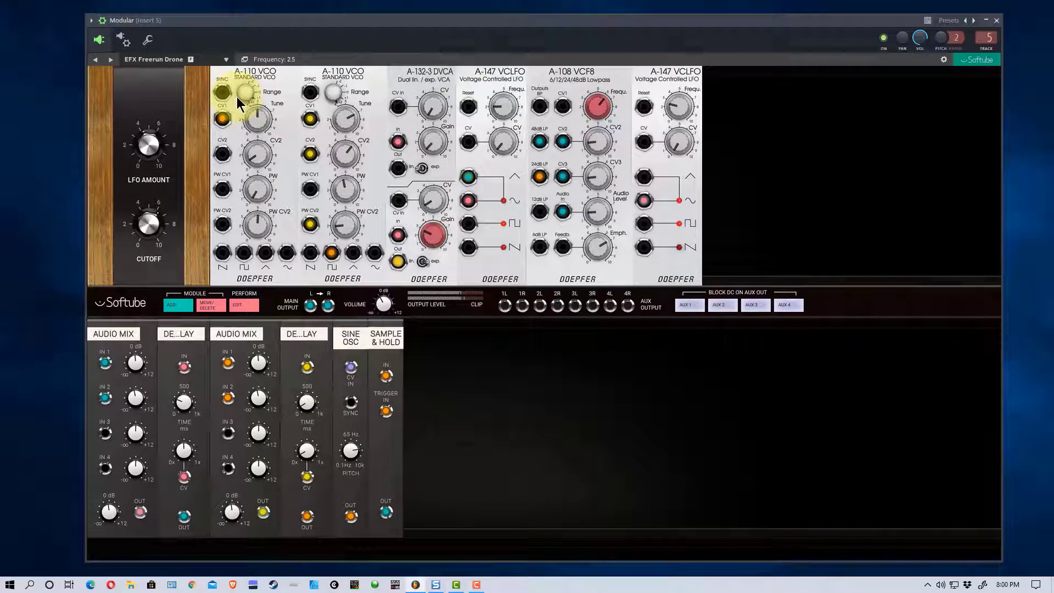
# Switch the rack to the EFX Gated Midi Five O factory preset
pyautogui.click(225, 60)
pyautogui.moveTo(225, 79)
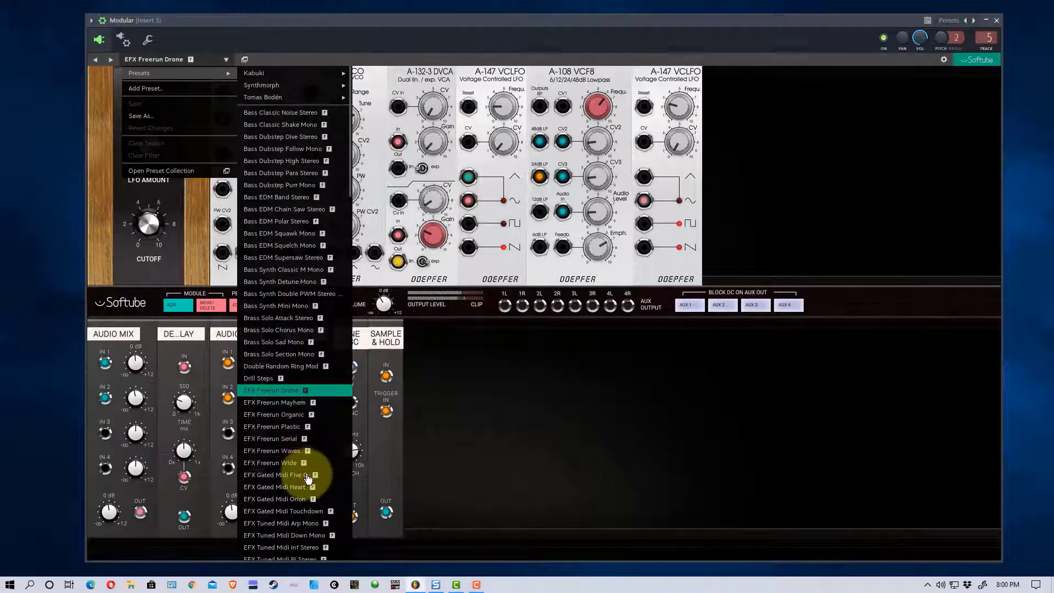
pyautogui.click(274, 475)
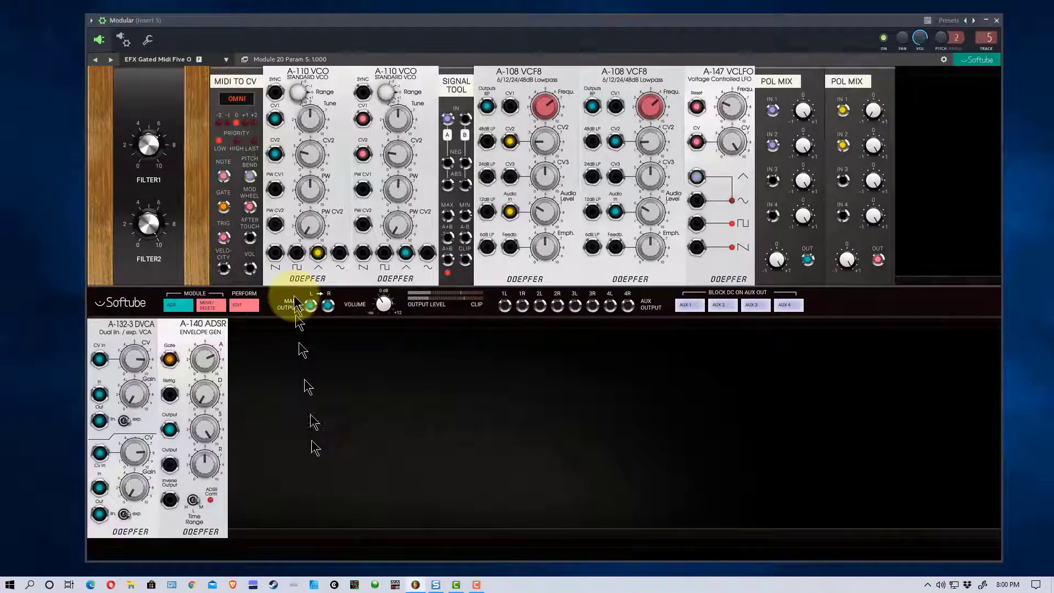
# Load the Exp Rubicon Harmonia Poly factory preset from the experimental patches
pyautogui.click(225, 59)
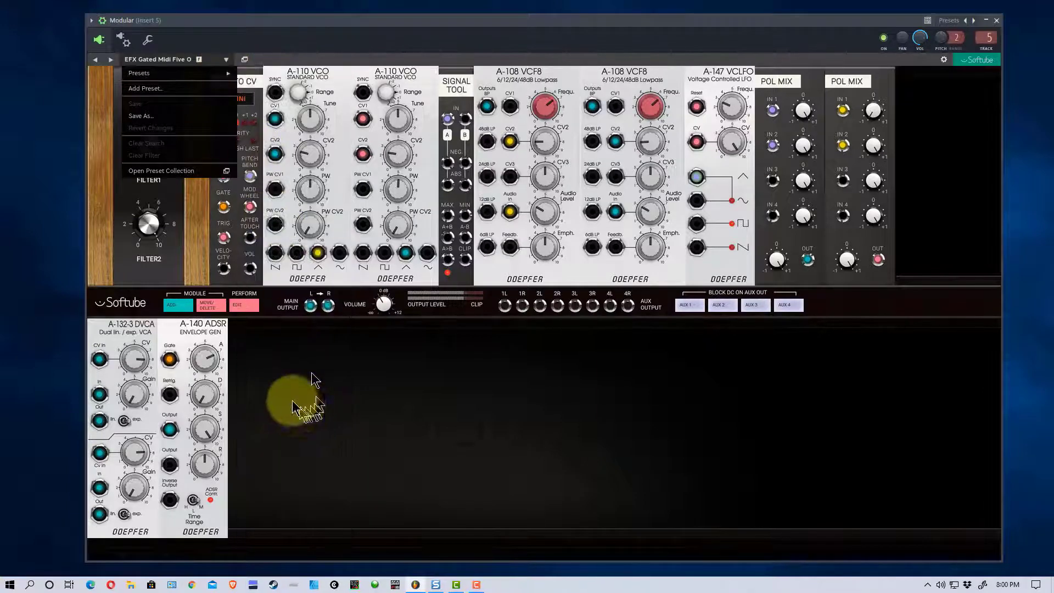
pyautogui.moveTo(222, 74)
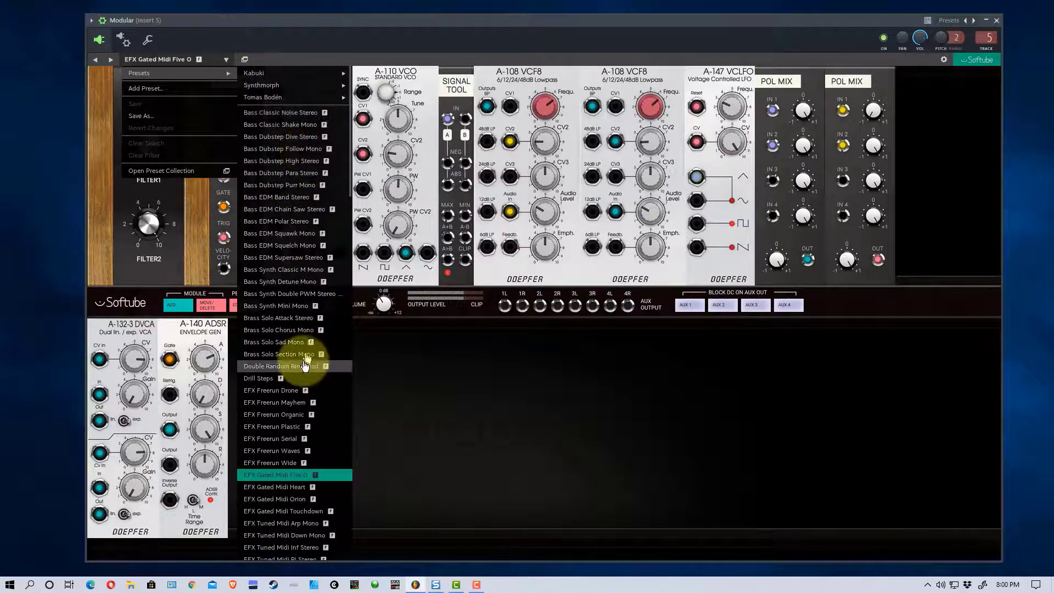
pyautogui.scroll(-6, 306, 365)
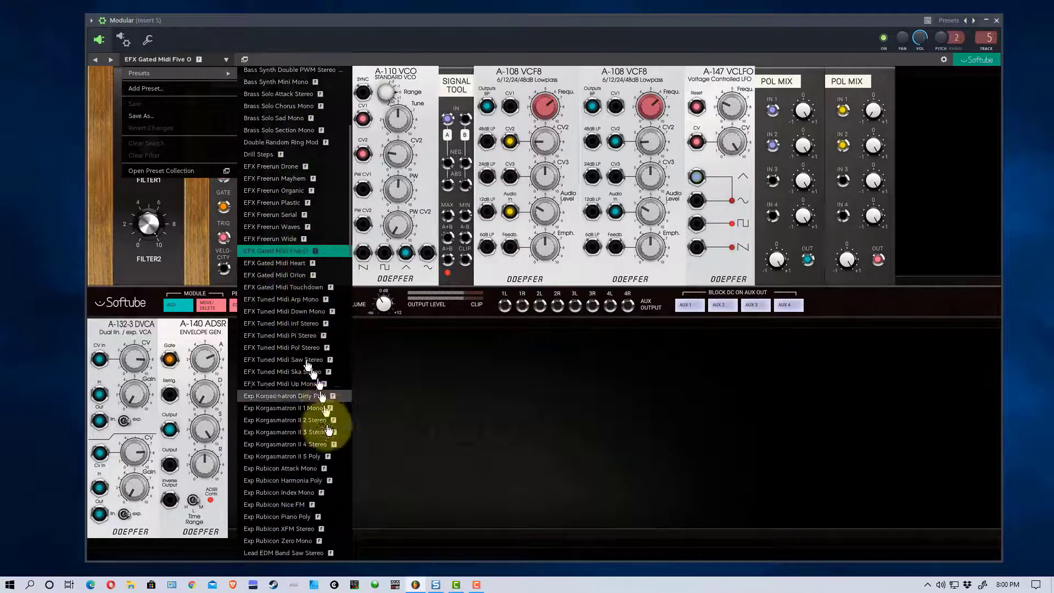
pyautogui.click(331, 481)
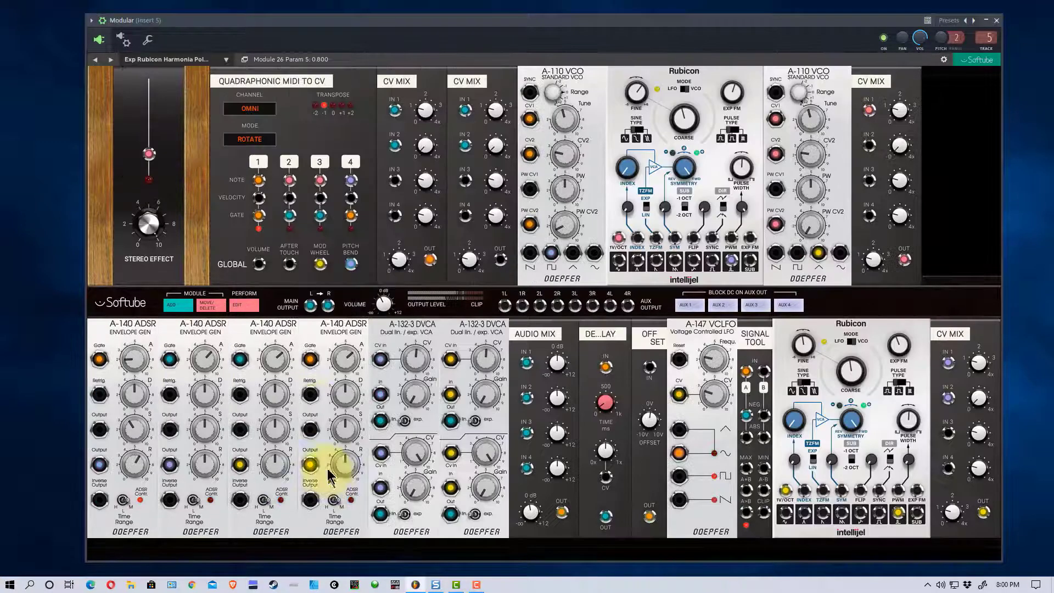
# Load the Lead EDM Phreak Stereo factory preset in place of the Rubicon patch
pyautogui.click(226, 60)
pyautogui.moveTo(225, 69)
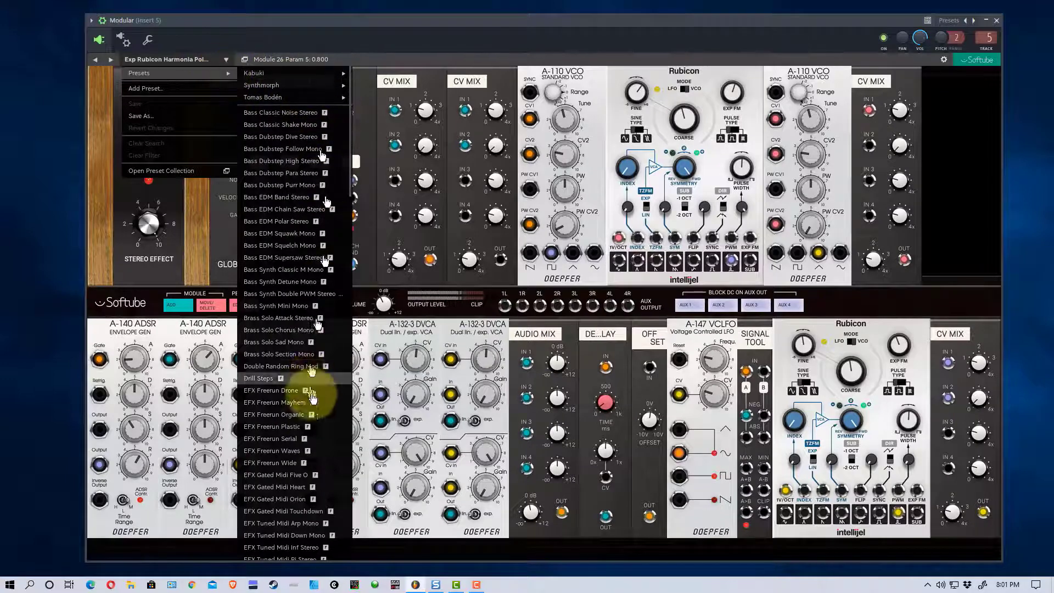
pyautogui.scroll(-2, 306, 396)
pyautogui.scroll(-4, 310, 399)
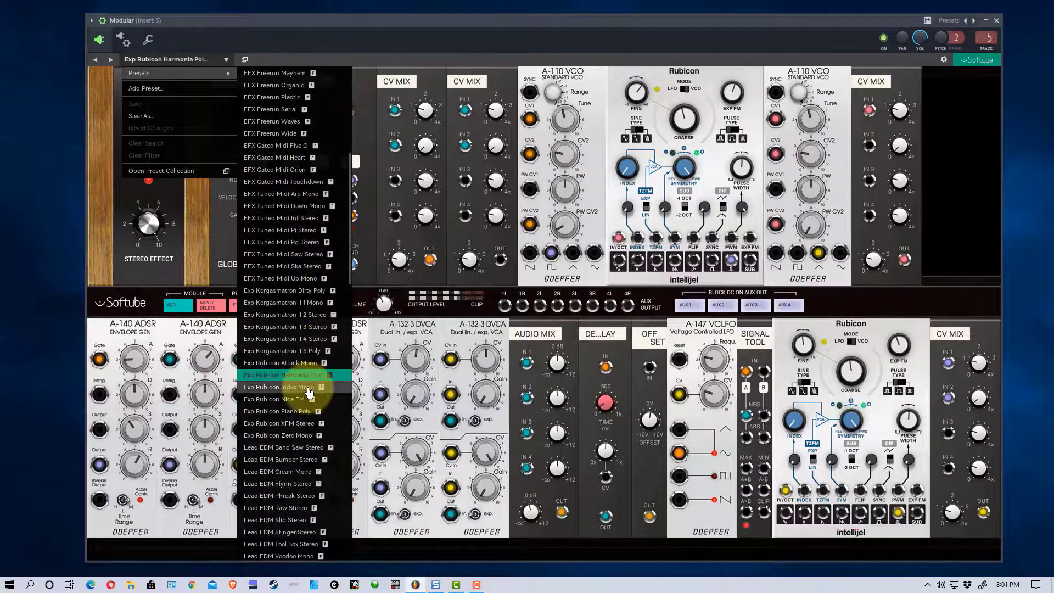
pyautogui.click(313, 496)
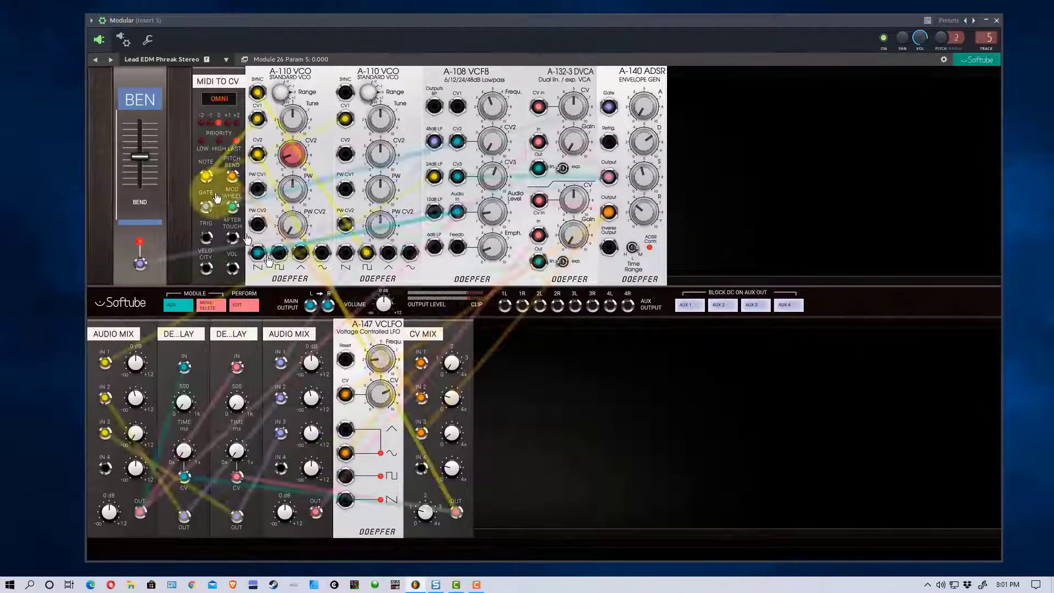
# Load the Lead Synth Firebird Mono factory preset from the lead synth patches
pyautogui.click(226, 60)
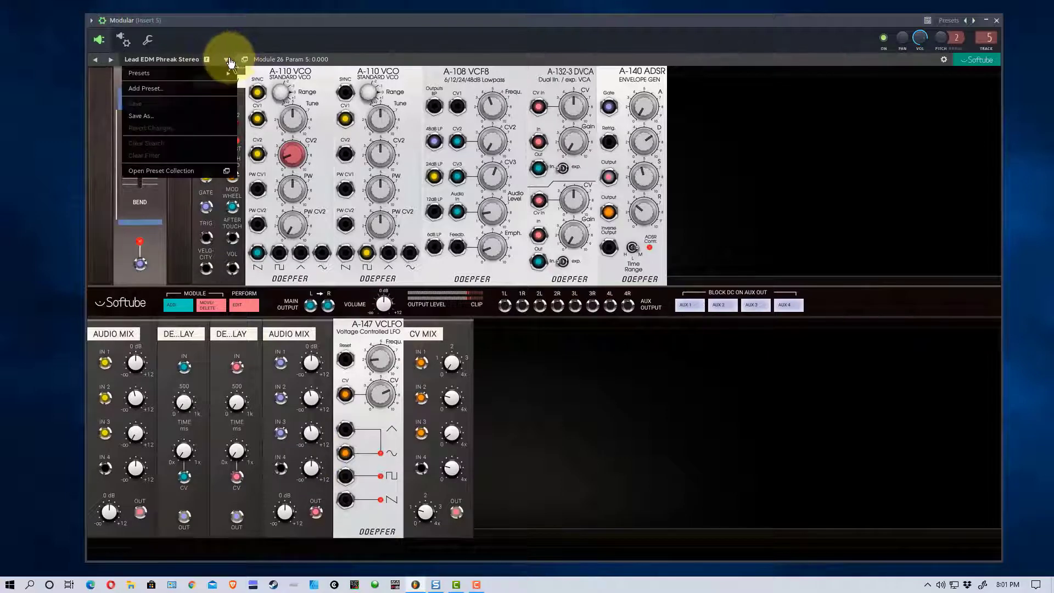
pyautogui.moveTo(228, 70)
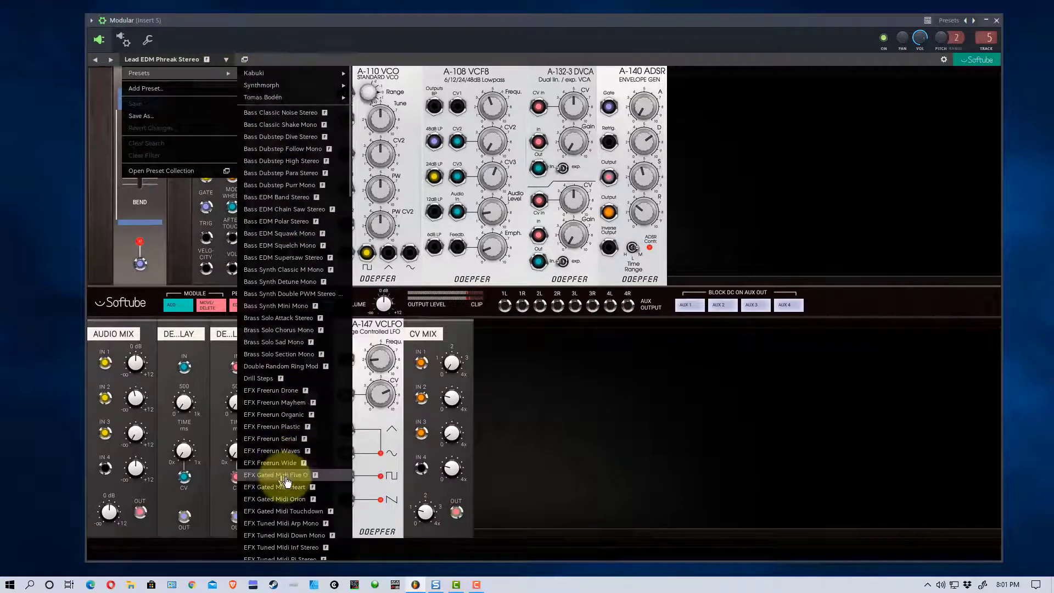
pyautogui.scroll(-3, 291, 467)
pyautogui.scroll(-4, 292, 472)
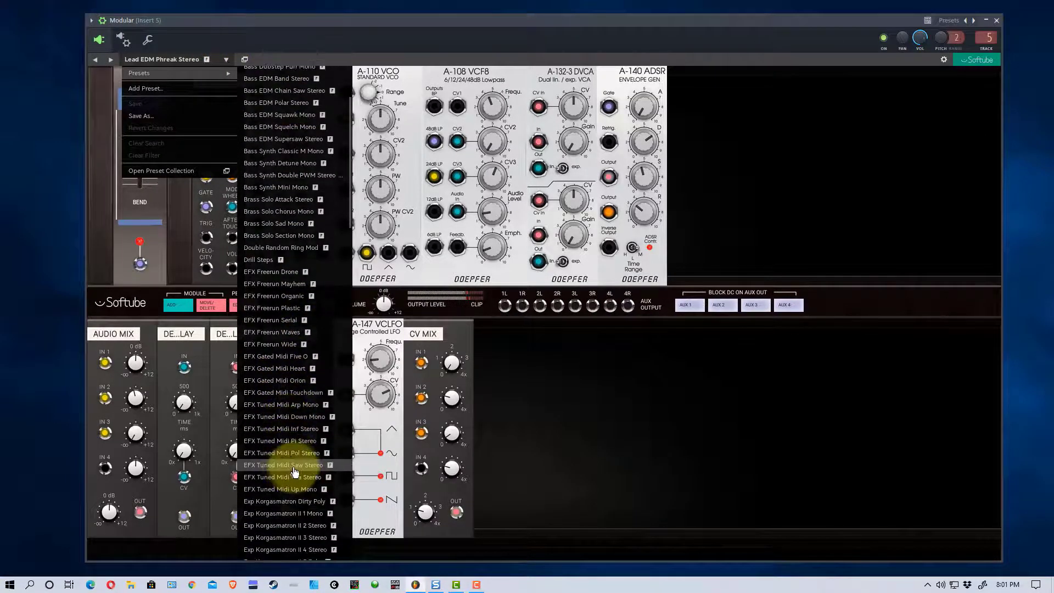
pyautogui.scroll(-5, 299, 467)
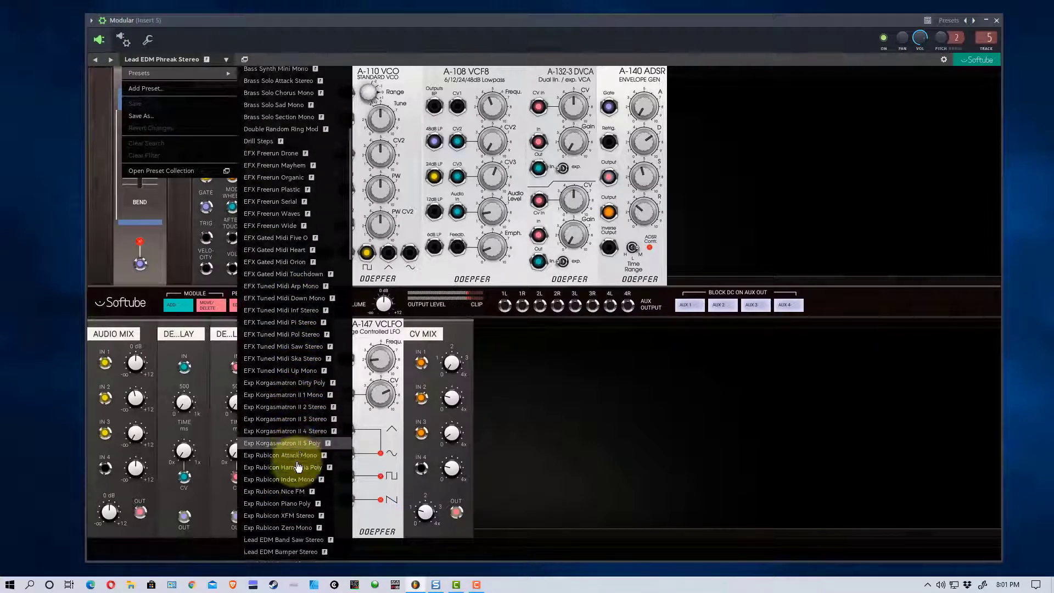
pyautogui.scroll(-2, 298, 464)
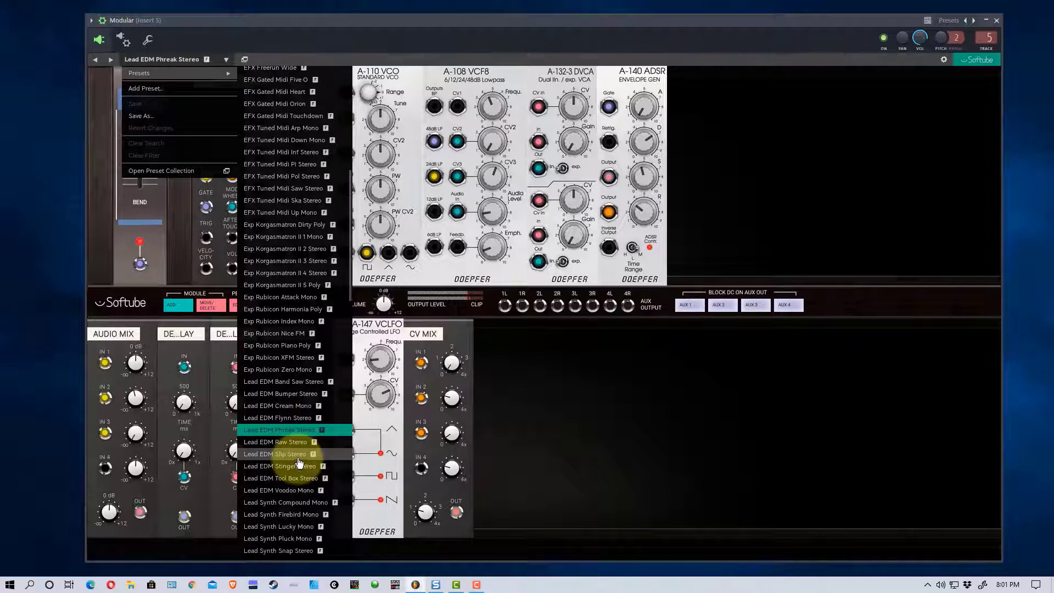
pyautogui.click(329, 501)
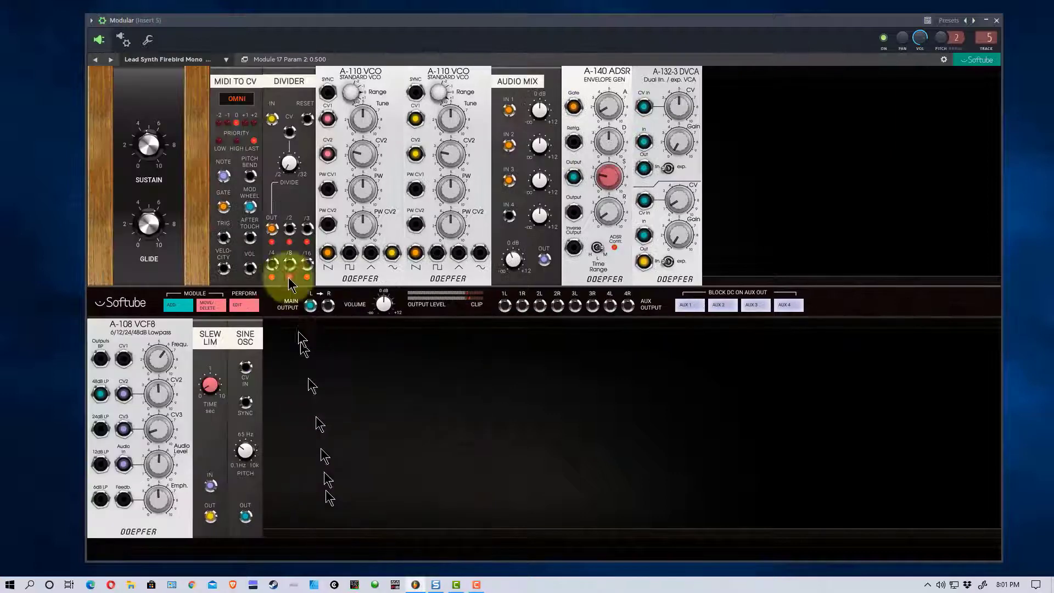
# Load the Seq Melodic Divide Stereo factory preset from the melodic sequencer patches
pyautogui.click(230, 60)
pyautogui.moveTo(230, 72)
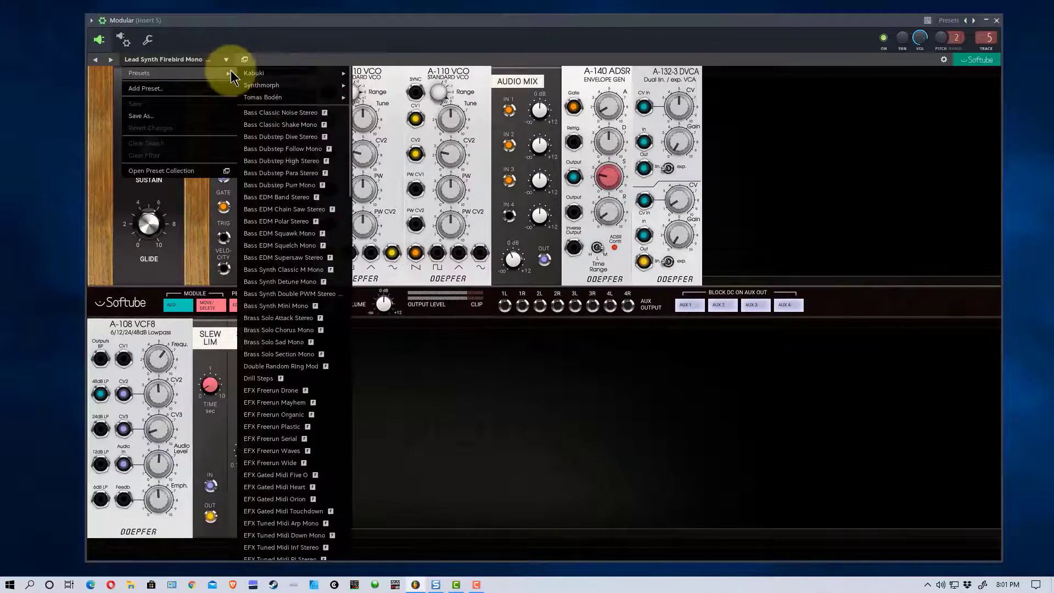
pyautogui.scroll(-10, 297, 392)
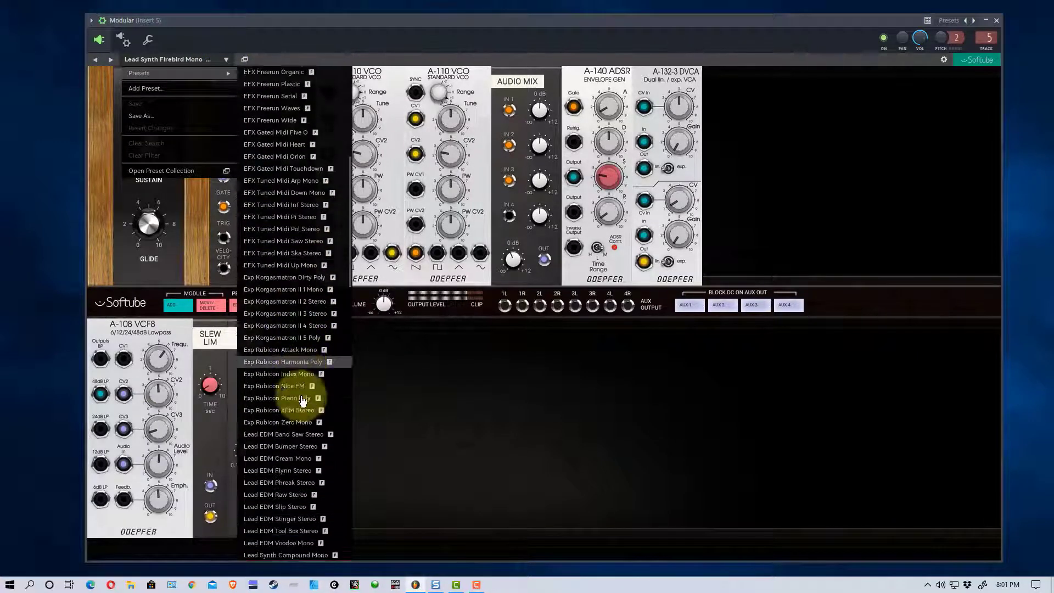
pyautogui.scroll(-5, 301, 397)
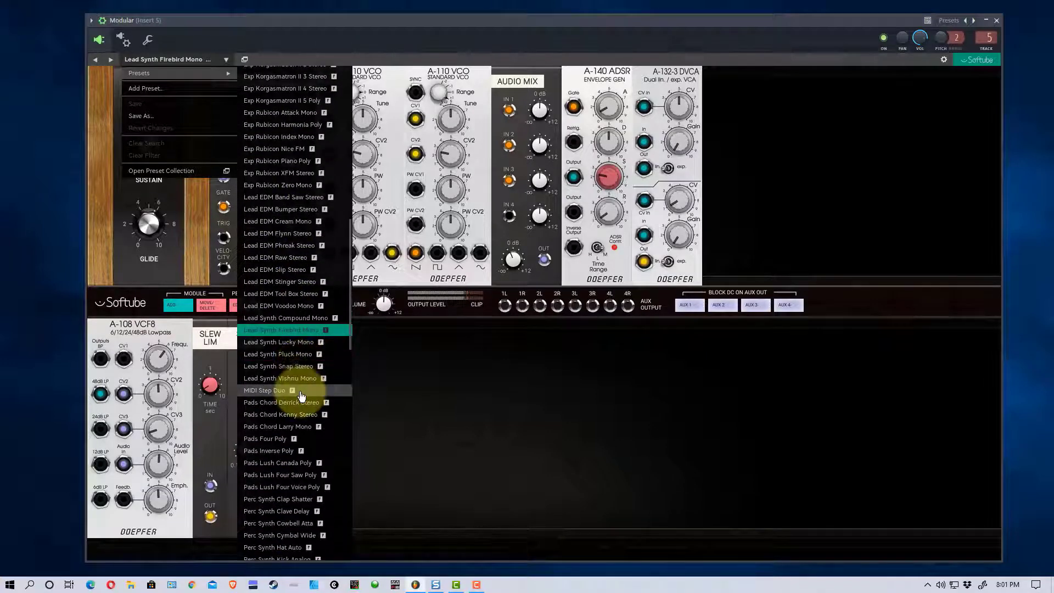
pyautogui.scroll(-5, 301, 395)
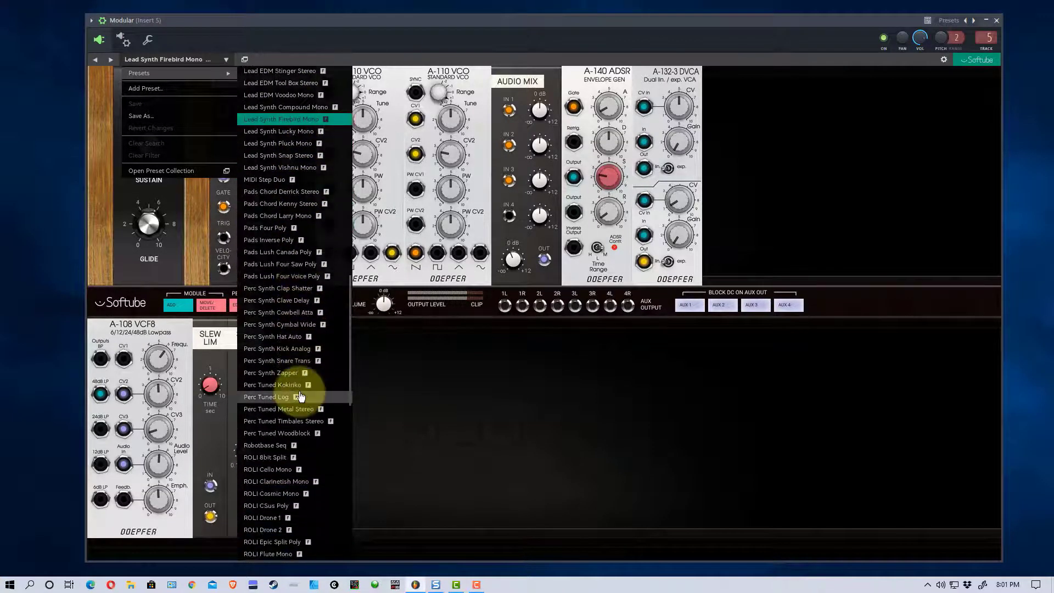
pyautogui.scroll(-4, 301, 395)
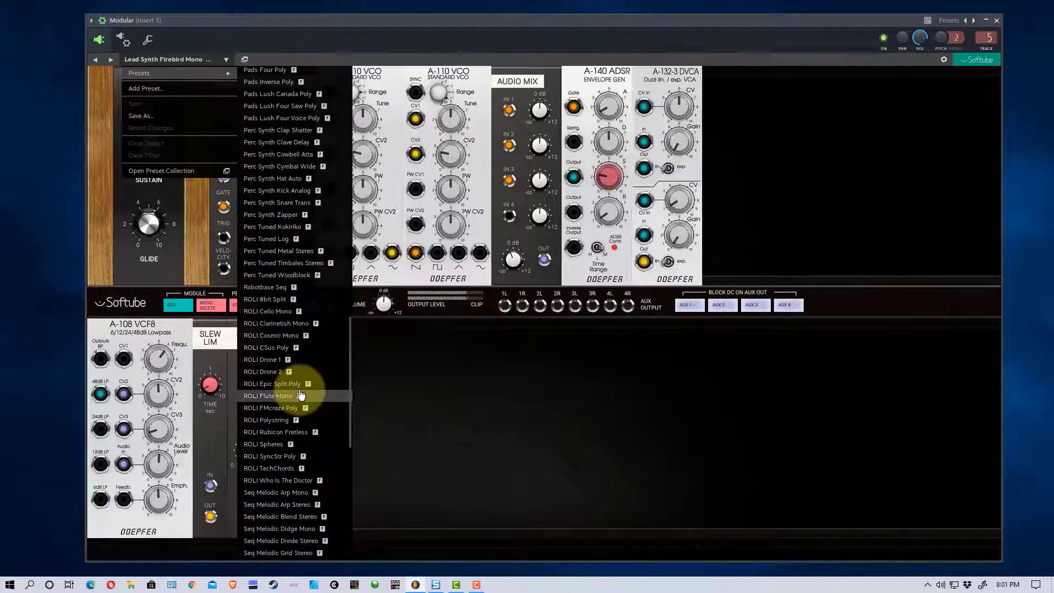
pyautogui.scroll(-1, 301, 395)
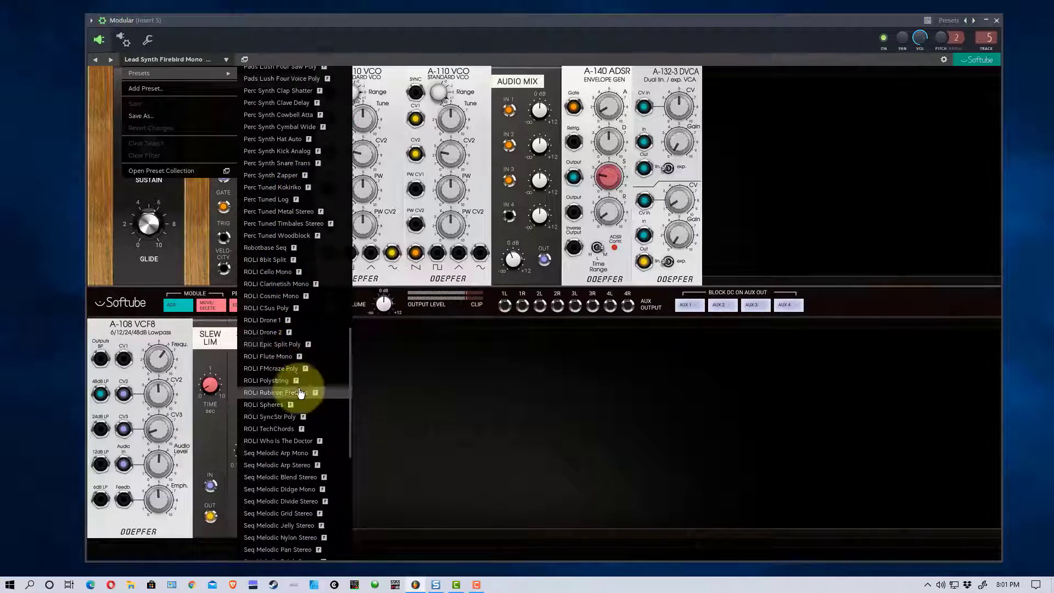
pyautogui.click(317, 501)
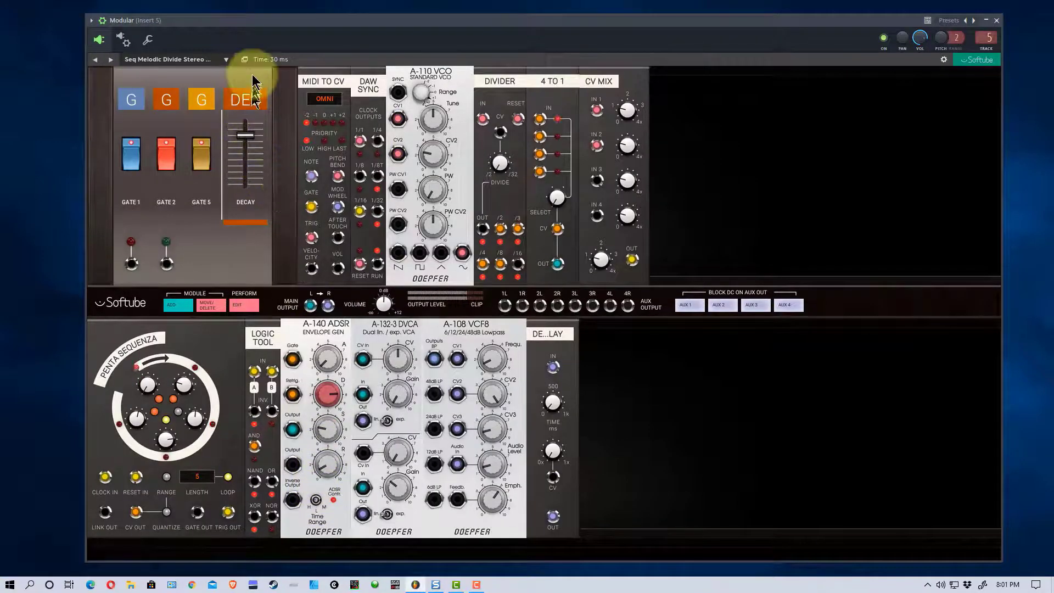
# Switch the rack to the Lead Synth Vishnu Mono factory preset
pyautogui.click(227, 59)
pyautogui.moveTo(228, 70)
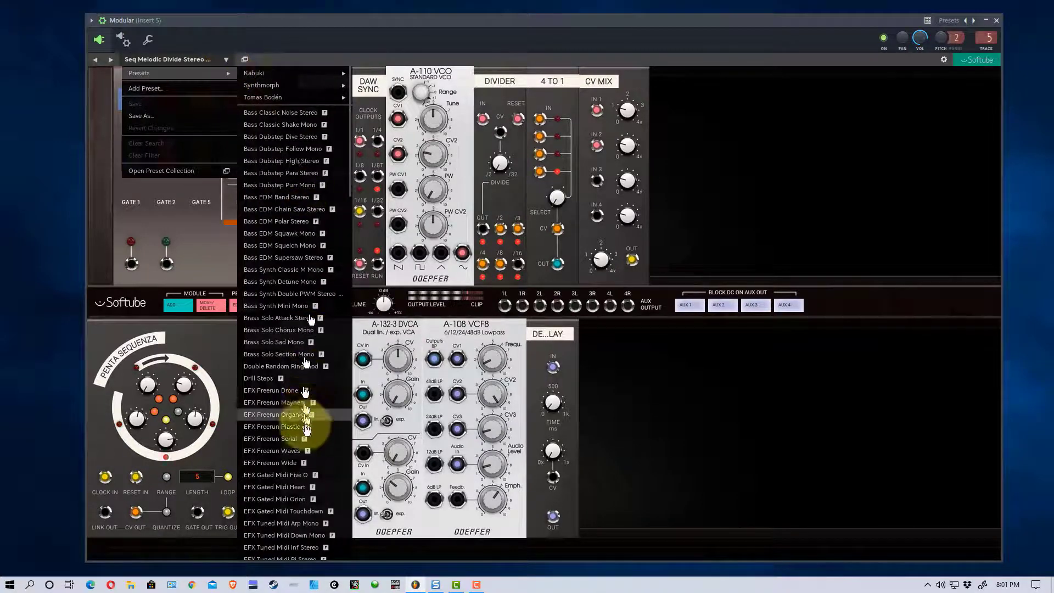
pyautogui.scroll(-10, 310, 419)
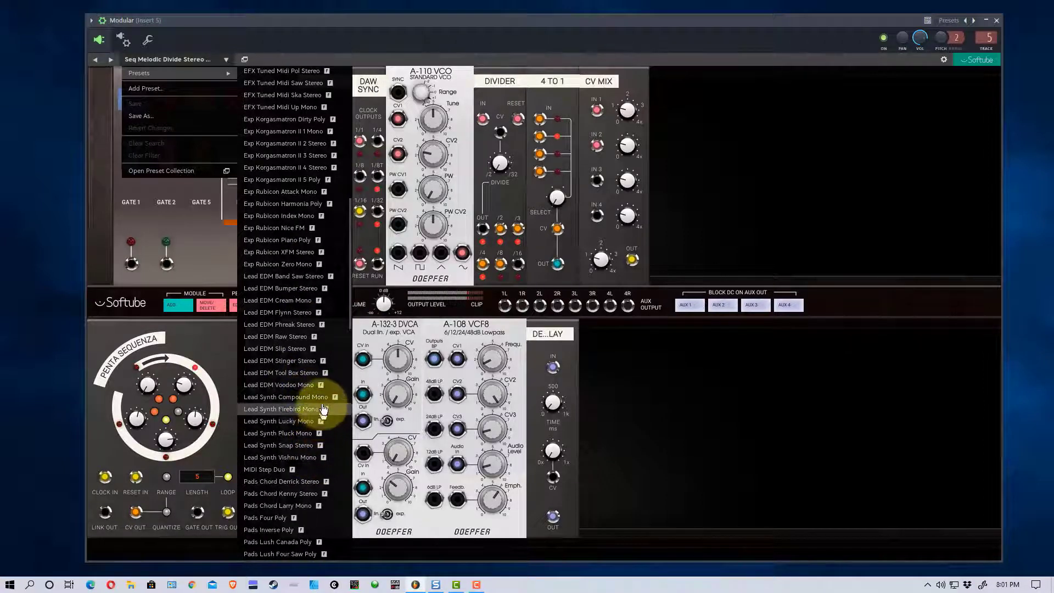
pyautogui.click(280, 458)
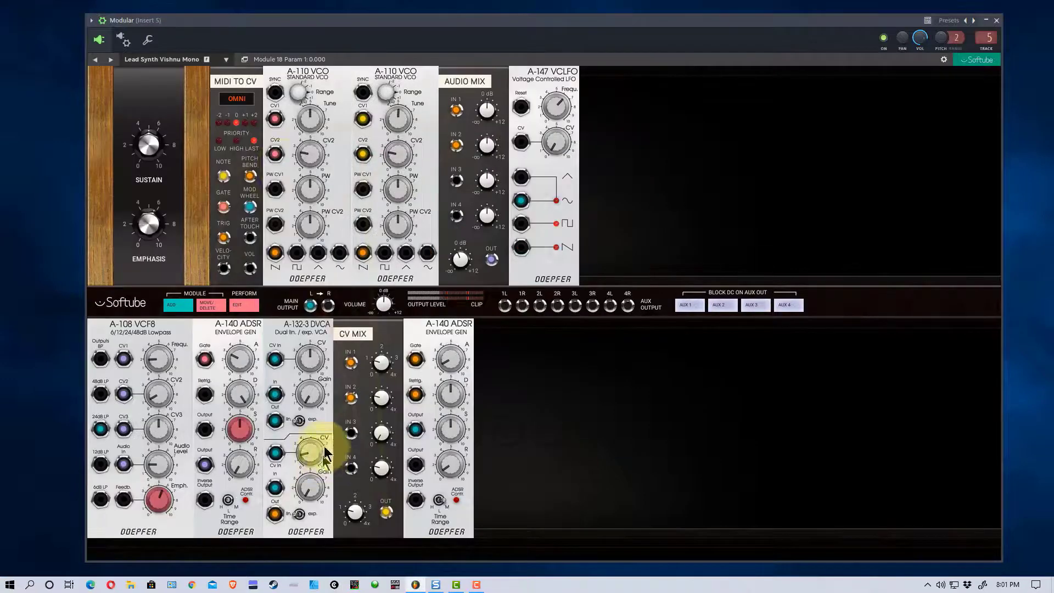
# Load the Tut Fig4 Beat Sequencer preset from the tutorial patches at the end of the factory preset list
pyautogui.click(226, 60)
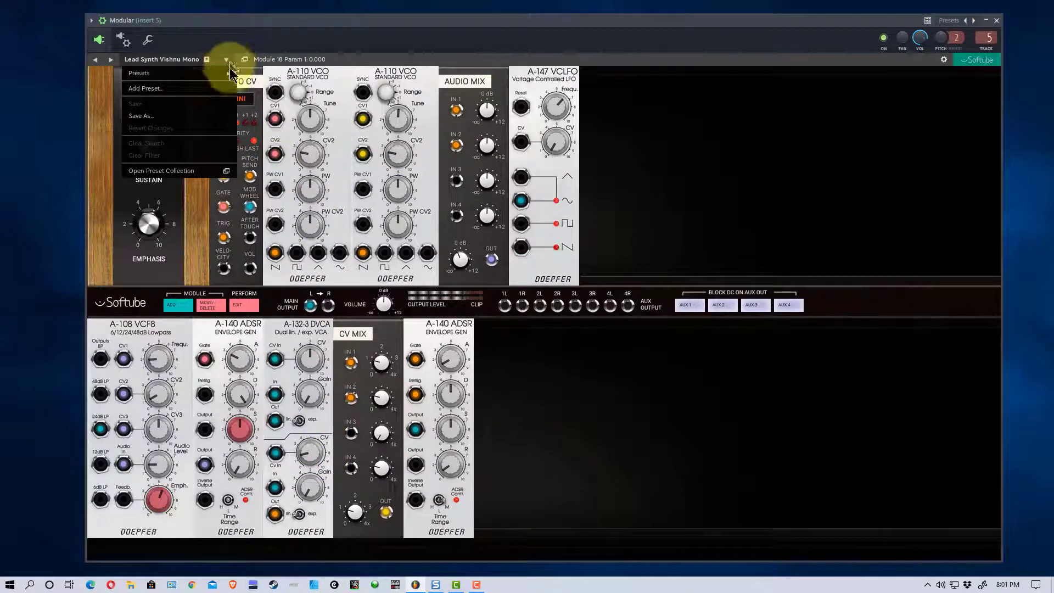
pyautogui.moveTo(230, 73)
pyautogui.scroll(-6, 324, 455)
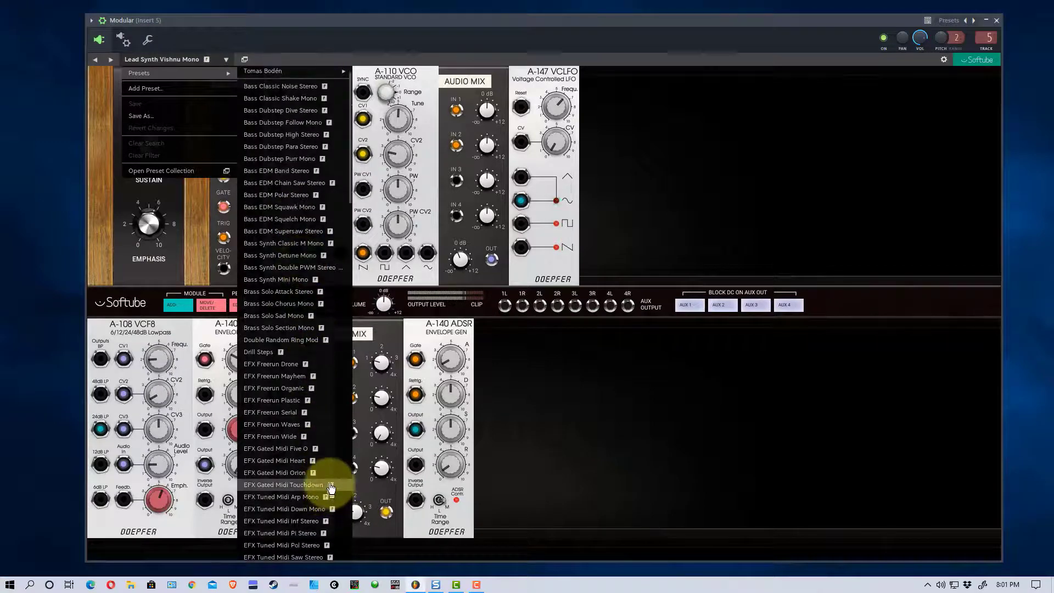
pyautogui.scroll(-9, 329, 477)
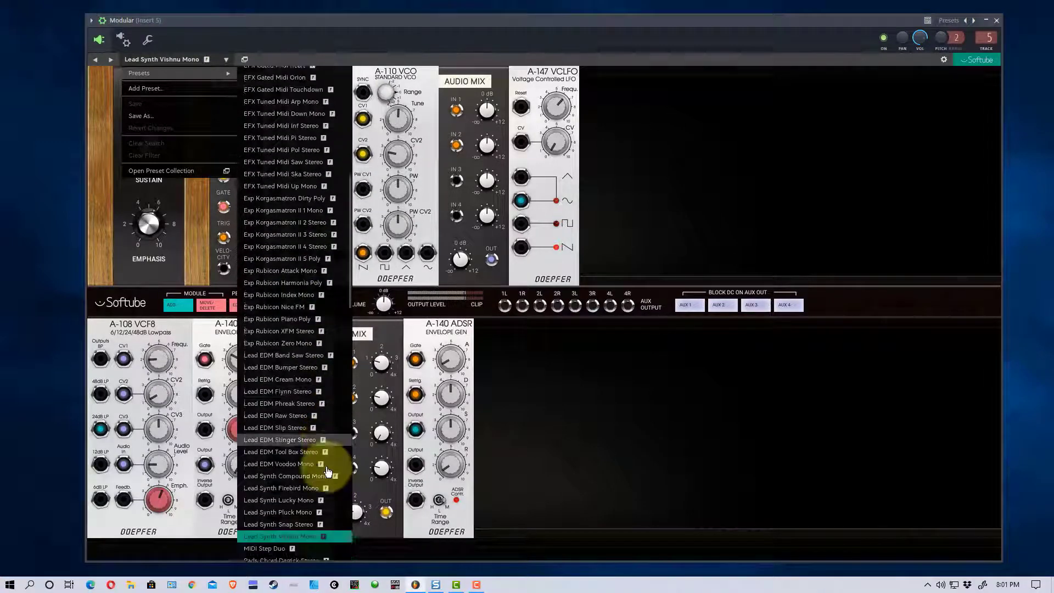
pyautogui.scroll(-8, 327, 470)
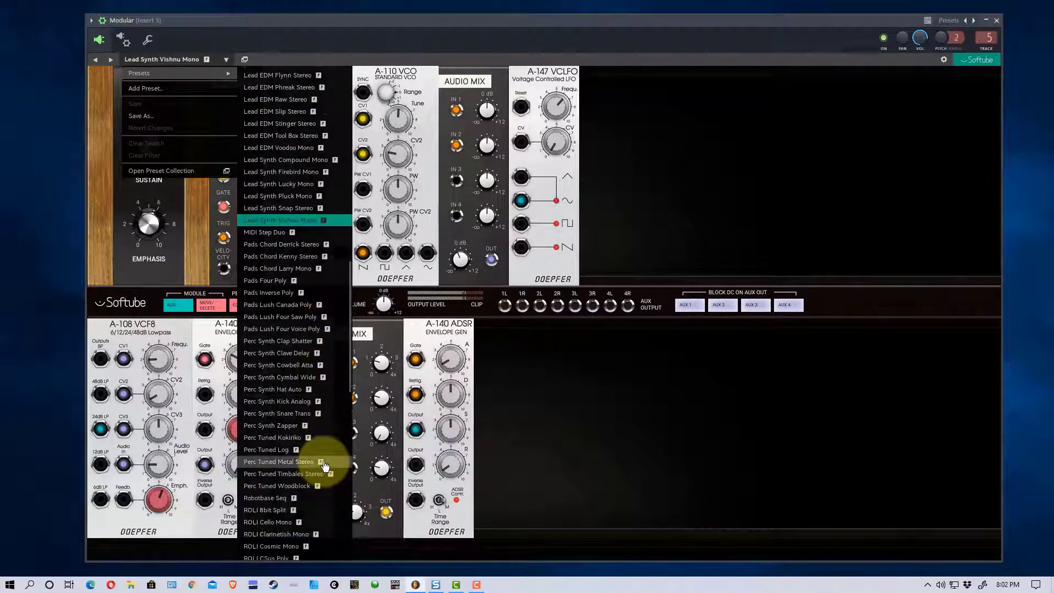
pyautogui.scroll(-8, 324, 461)
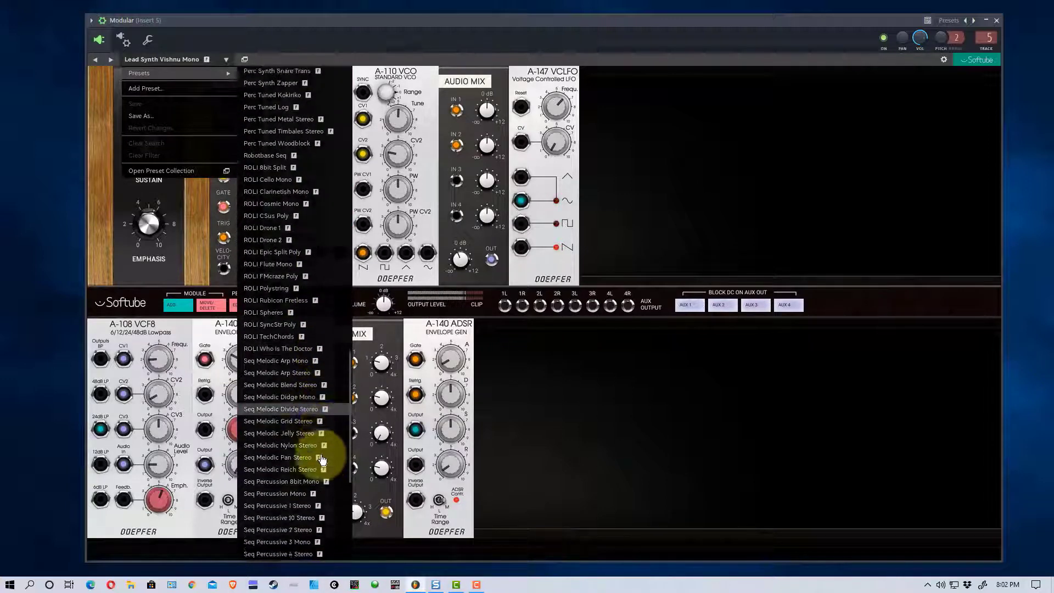
pyautogui.scroll(-6, 322, 457)
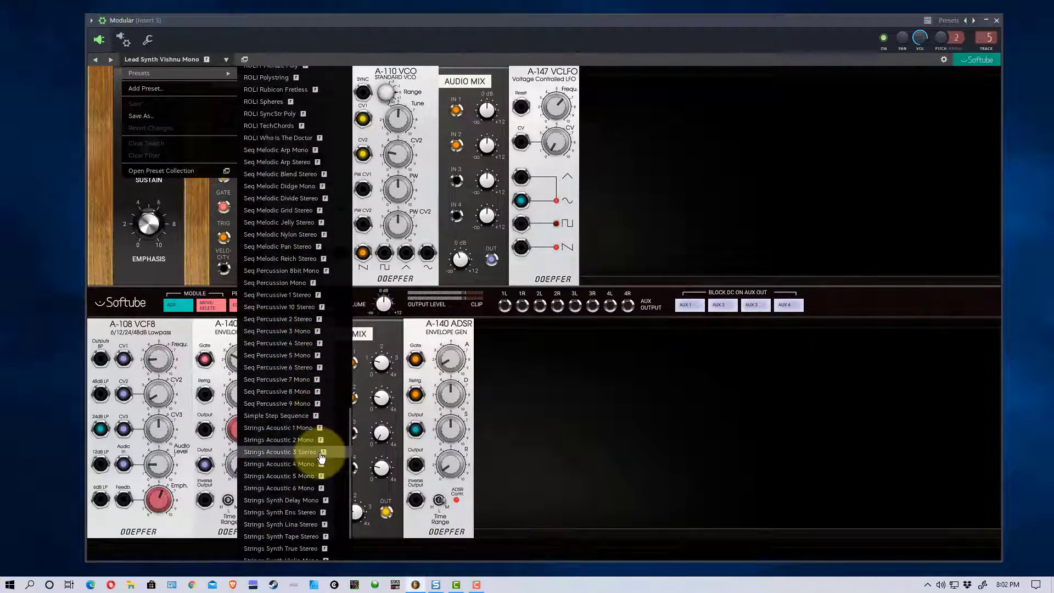
pyautogui.scroll(-1, 321, 457)
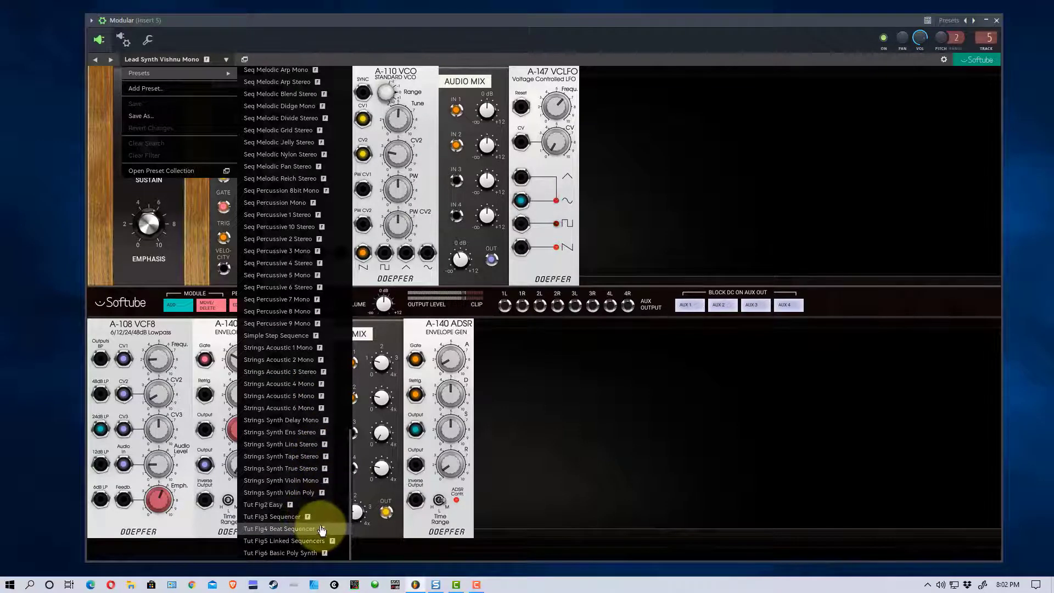
pyautogui.click(280, 529)
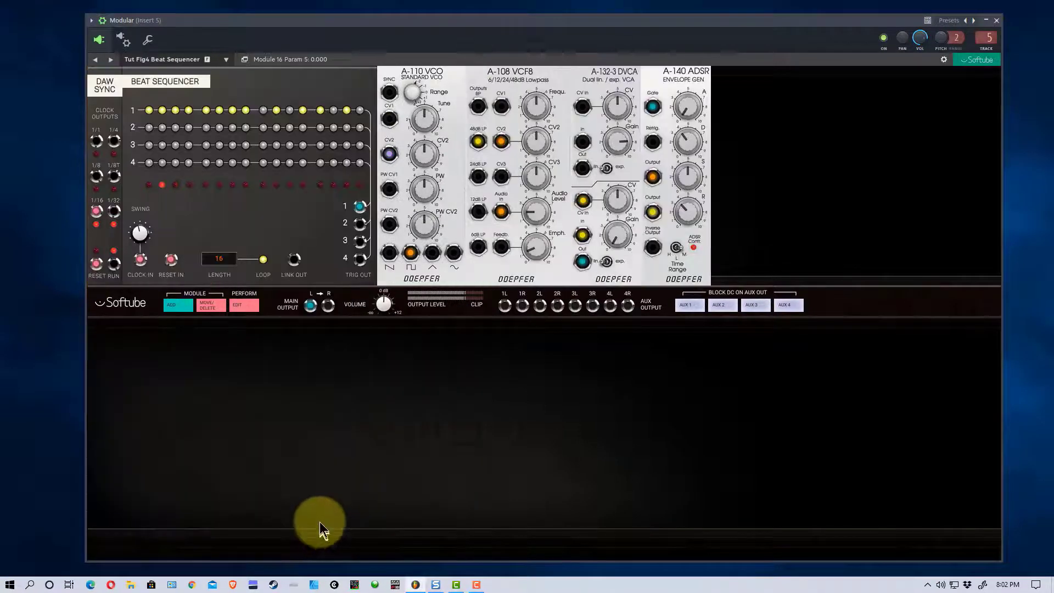
# Load the Lead EDM Stinger Stereo factory preset in place of the beat sequencer patch
pyautogui.click(222, 59)
pyautogui.moveTo(230, 72)
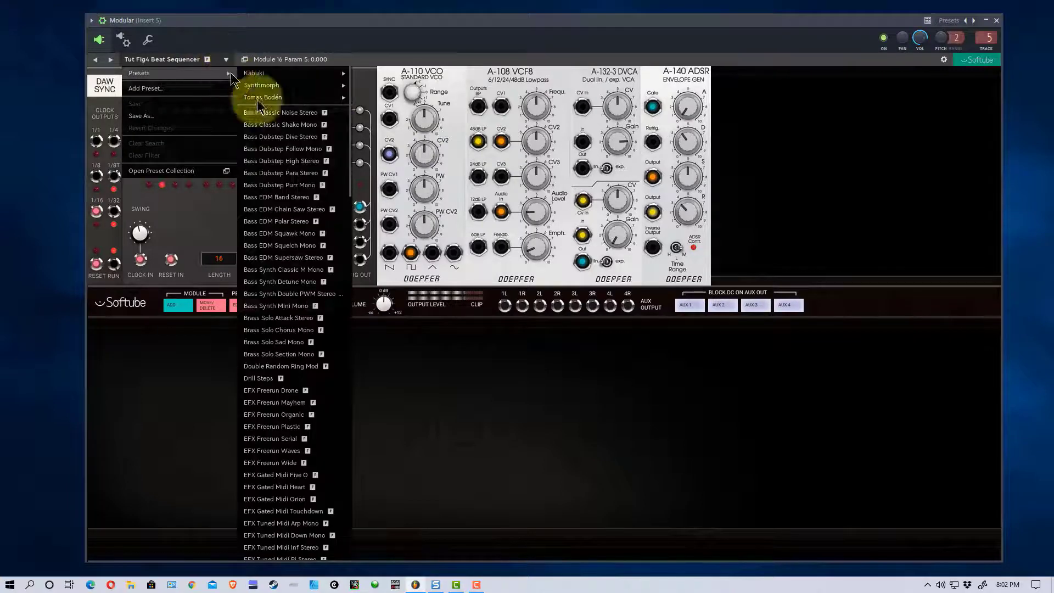
pyautogui.scroll(-8, 318, 505)
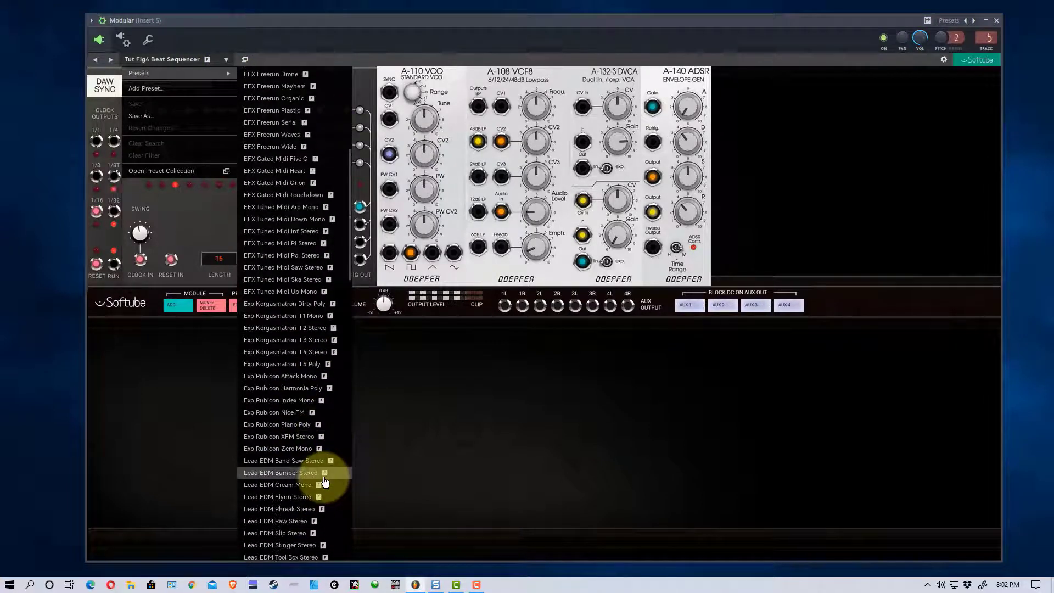
pyautogui.scroll(-2, 325, 482)
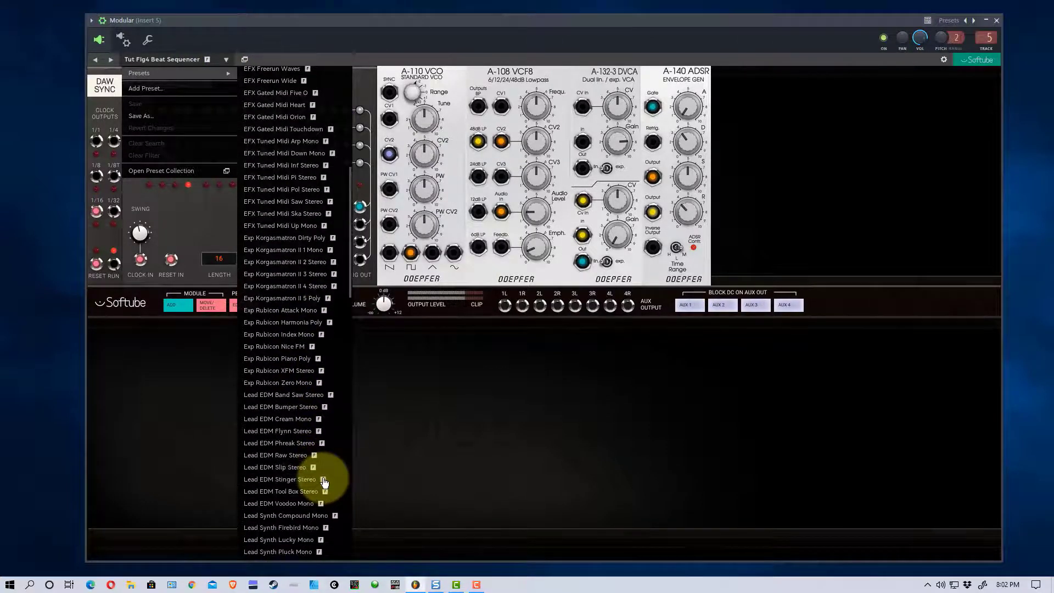
pyautogui.click(323, 493)
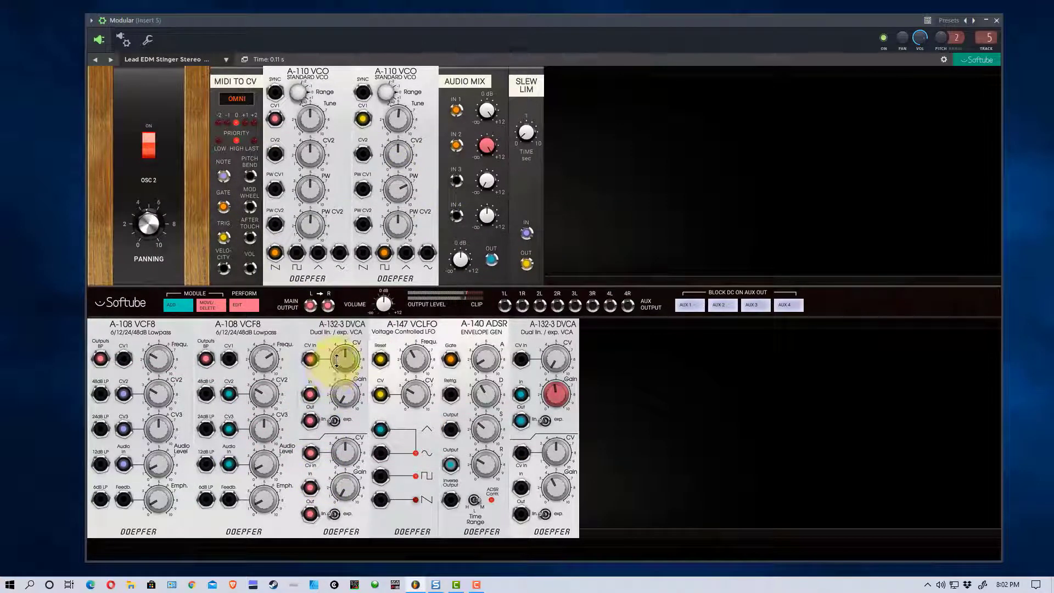
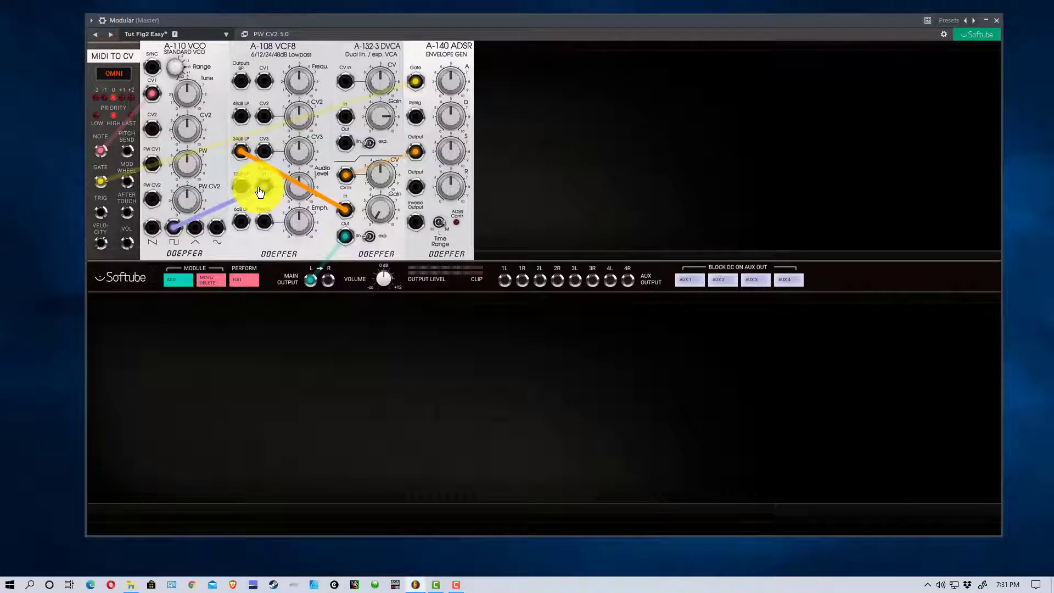
# Repatch the A-108 VCF8 audio input to the A-110 VCO's triangle output and back to its square output
pyautogui.moveTo(264, 189)
pyautogui.mouseDown()
pyautogui.moveTo(278, 212)
pyautogui.moveTo(264, 188)
pyautogui.mouseUp()
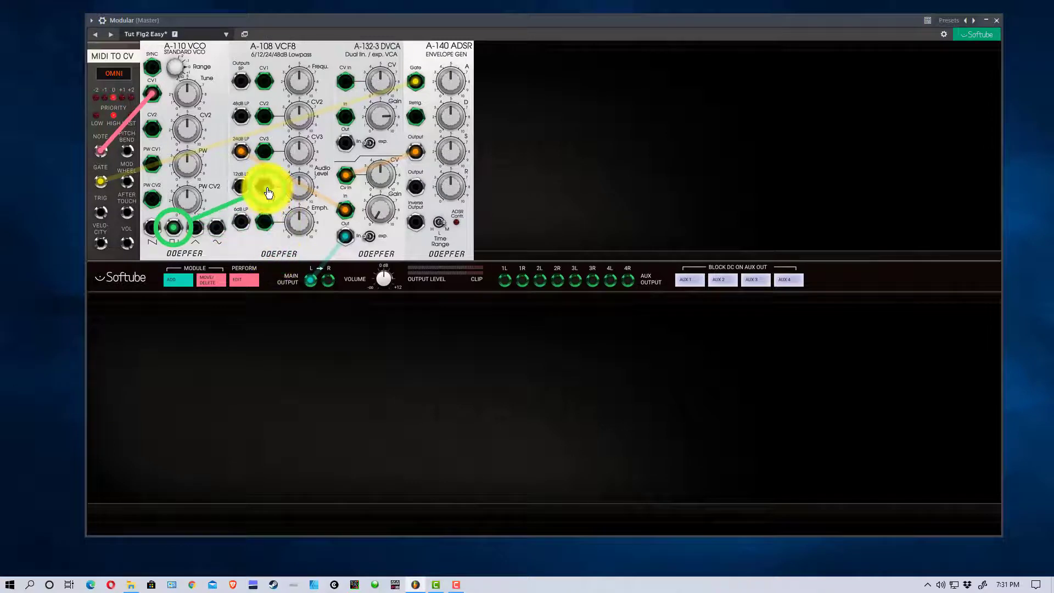
pyautogui.moveTo(178, 228)
pyautogui.mouseDown()
pyautogui.moveTo(216, 275)
pyautogui.moveTo(172, 235)
pyautogui.moveTo(219, 278)
pyautogui.moveTo(175, 231)
pyautogui.mouseUp()
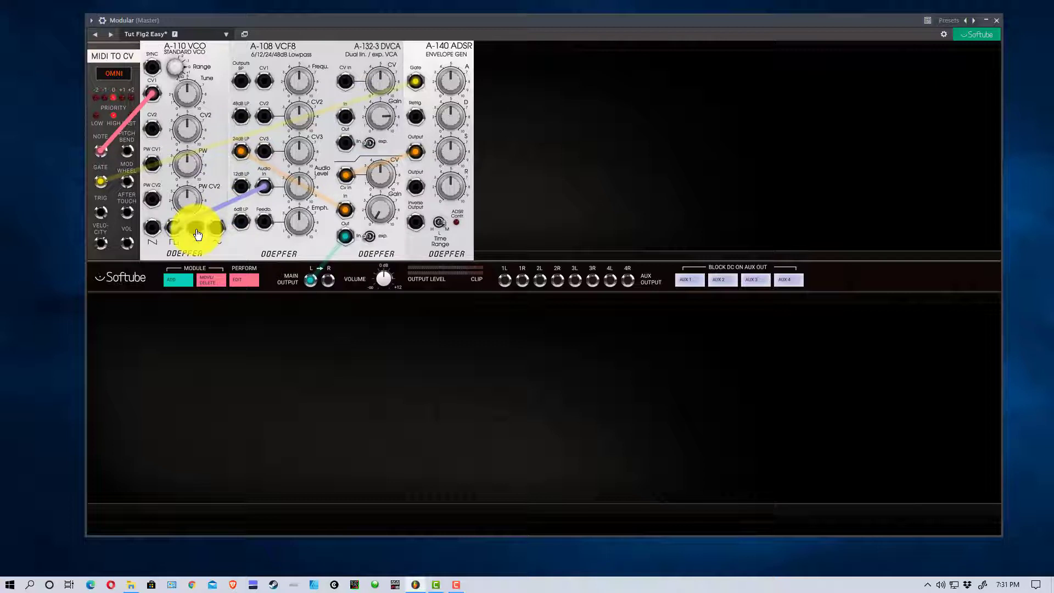
pyautogui.moveTo(197, 235); pyautogui.dragTo(264, 187)
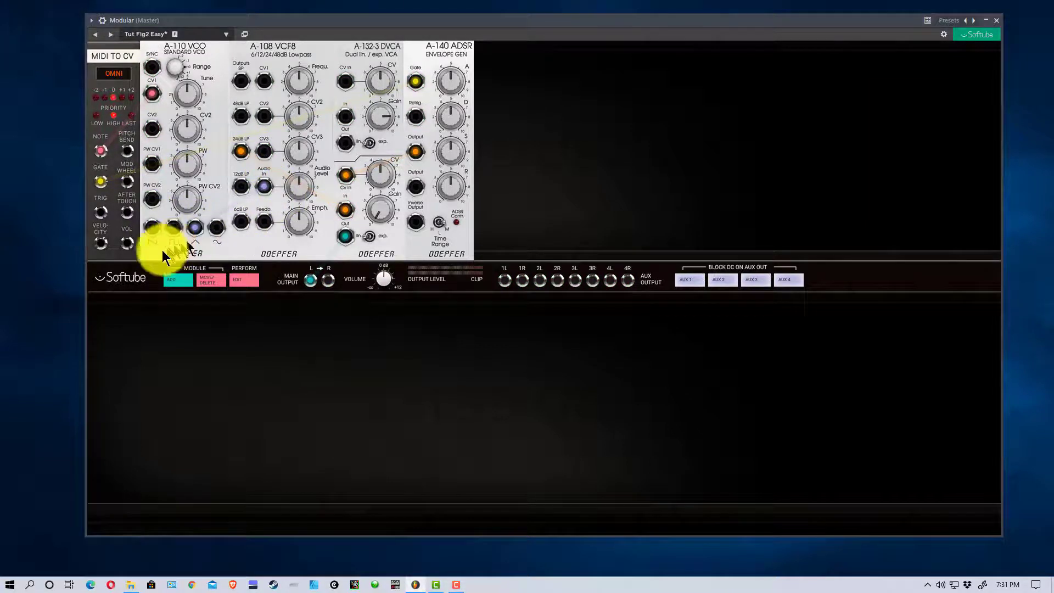
pyautogui.moveTo(173, 227); pyautogui.dragTo(264, 186)
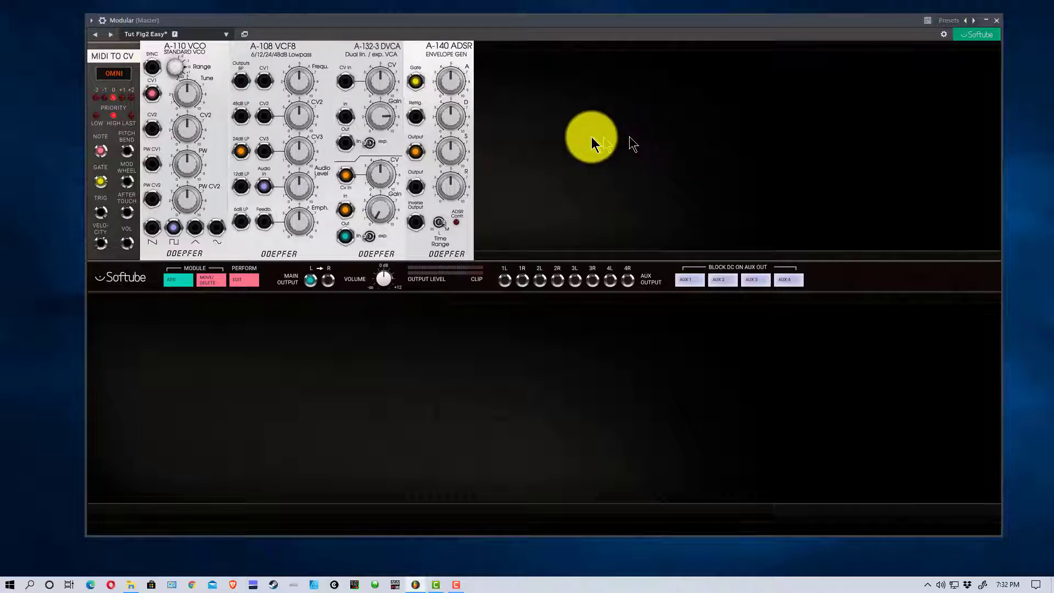
# Open the collection of addable modules and examine the Doepfer, Intellijel, Buchla and sequencer modules with their descriptions
pyautogui.click(579, 173)
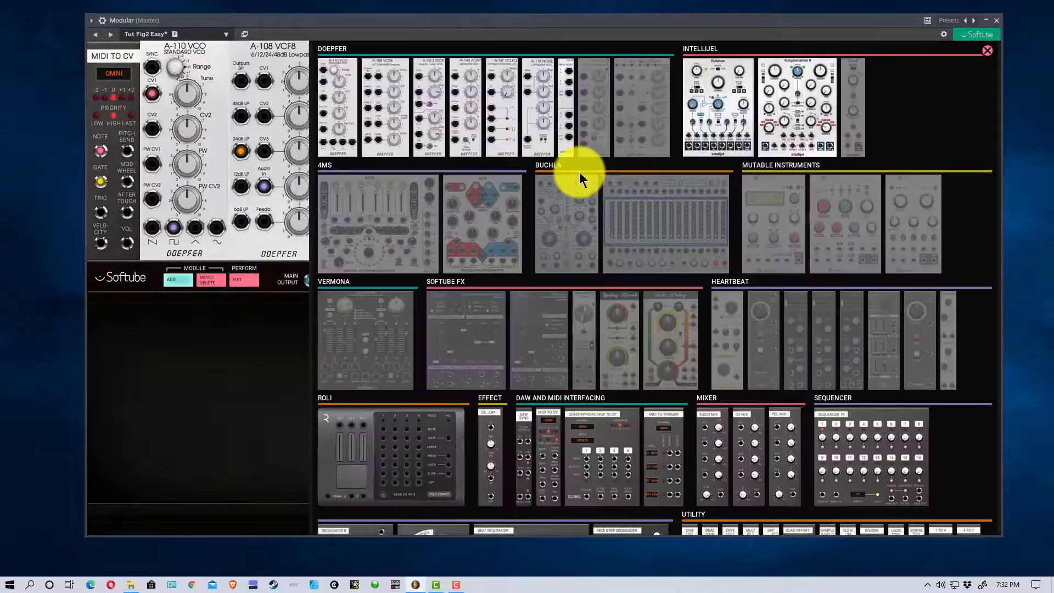
pyautogui.scroll(-5, 854, 133)
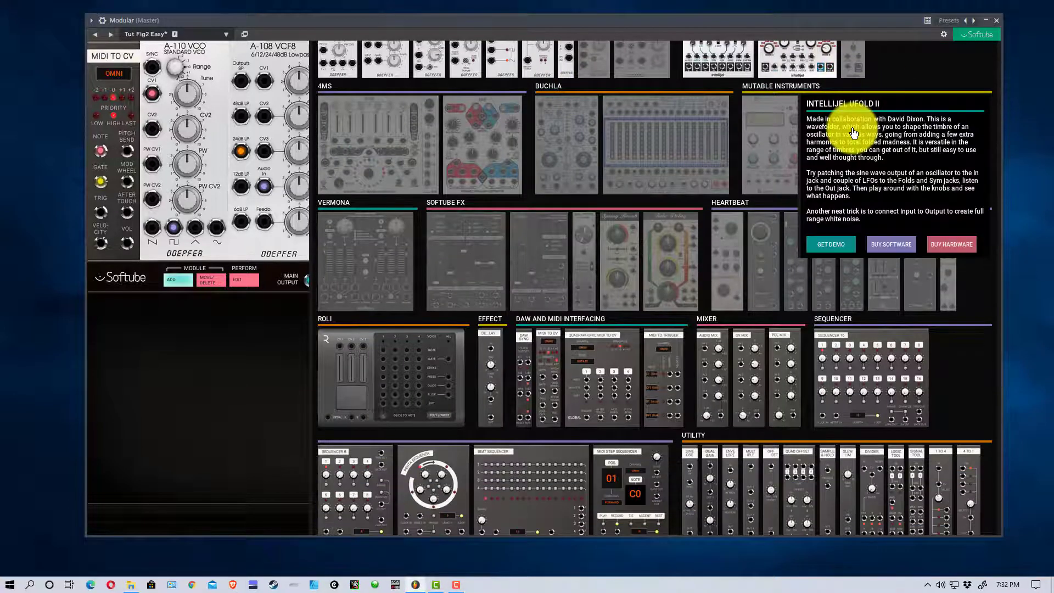
pyautogui.scroll(4, 853, 138)
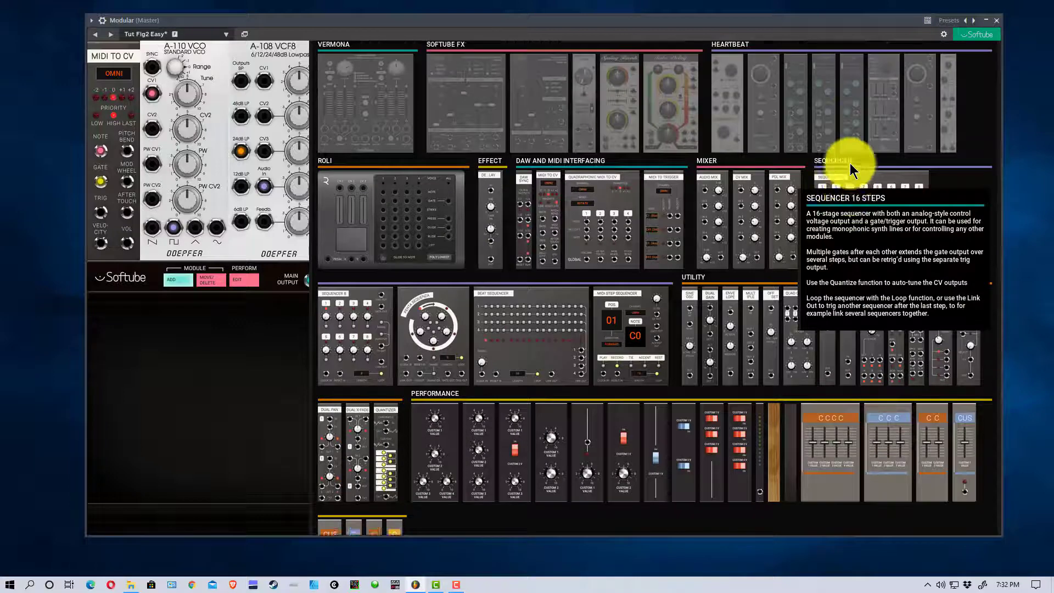
pyautogui.scroll(1, 849, 163)
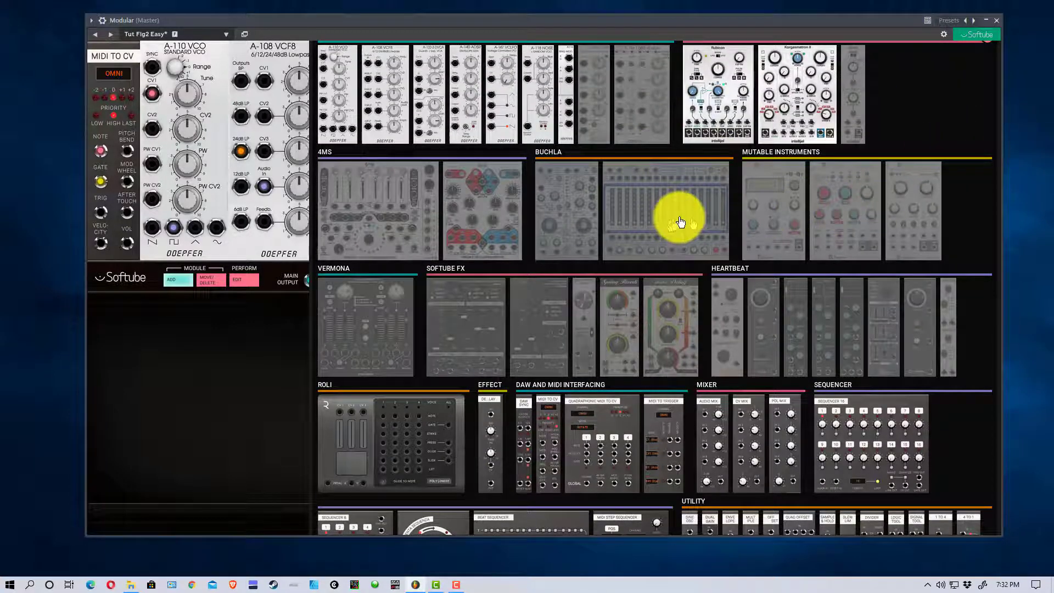
pyautogui.moveTo(681, 222)
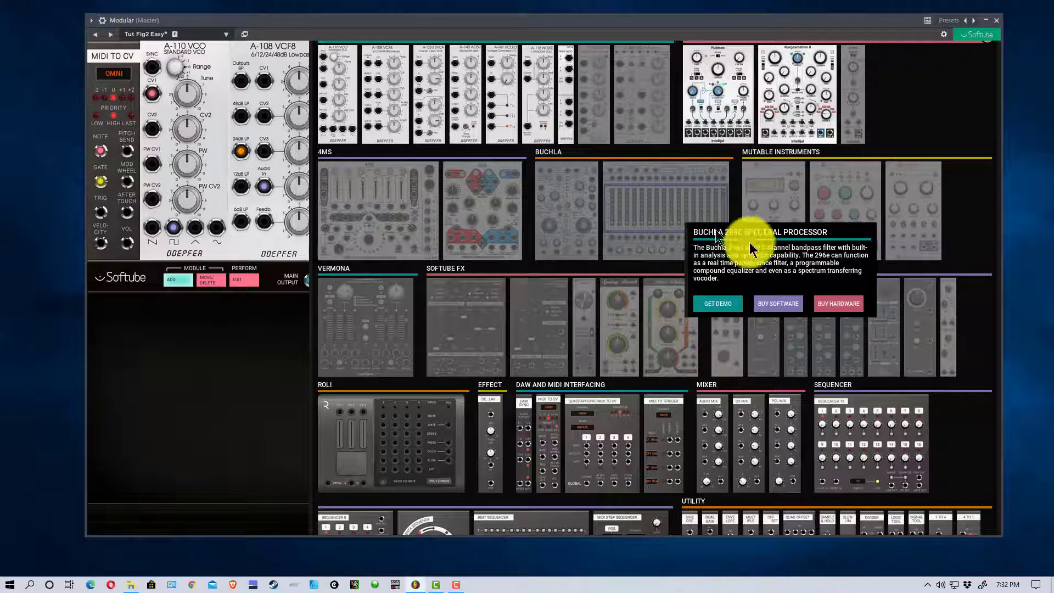
pyautogui.scroll(1, 820, 157)
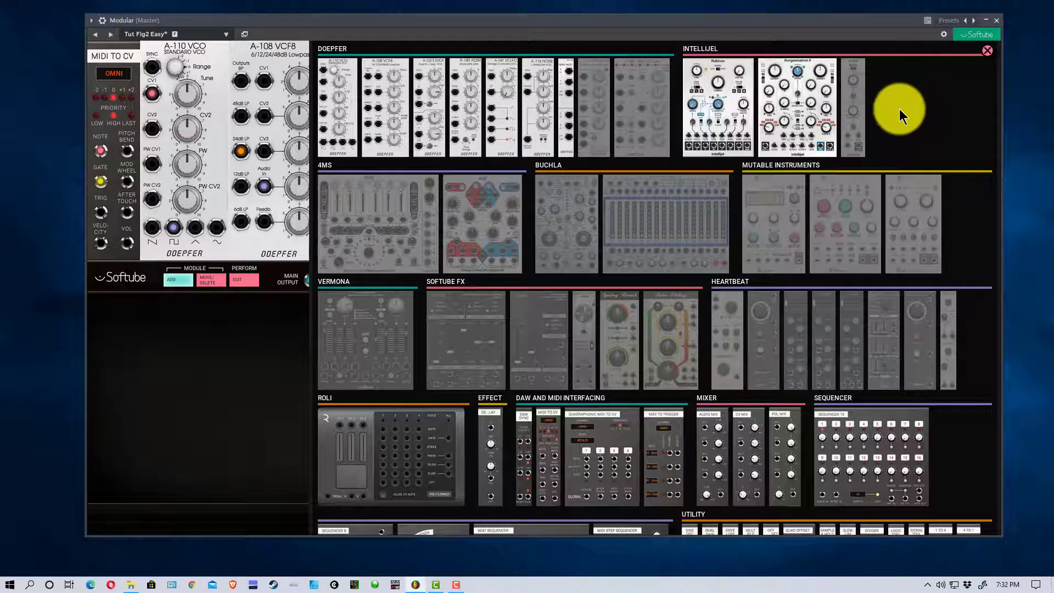
pyautogui.moveTo(846, 230)
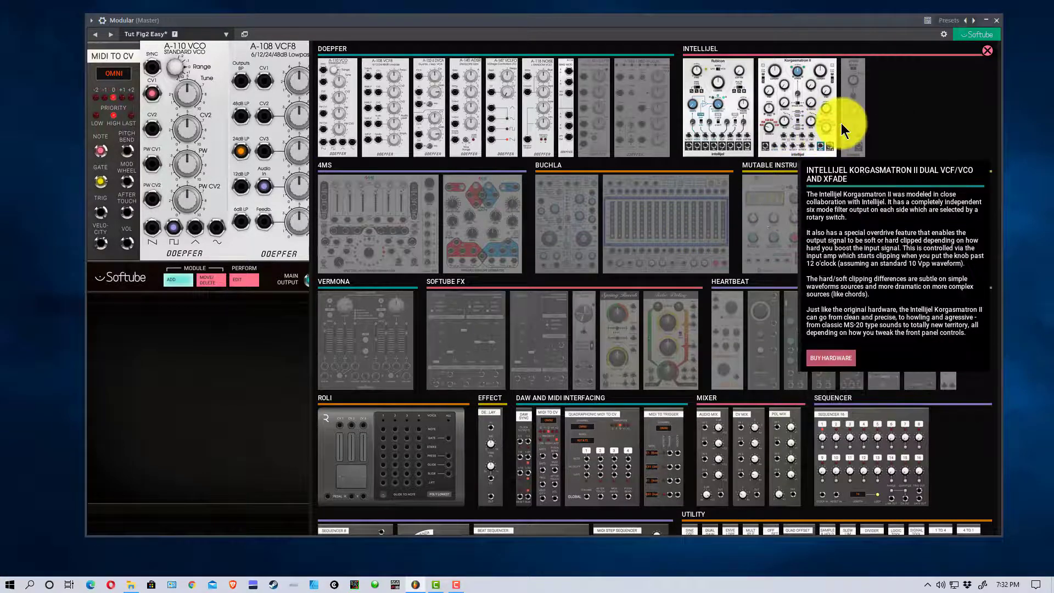
pyautogui.moveTo(821, 80)
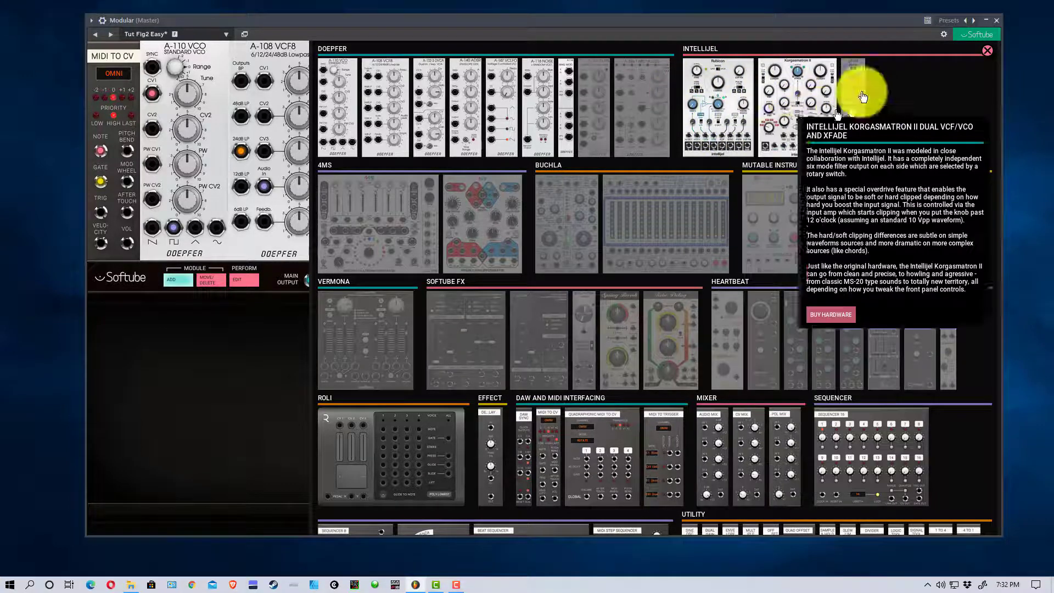
# Examine the rest of the module collection, including the mixer, sequencer, utility and performance modules, and close the collection
pyautogui.moveTo(662, 158)
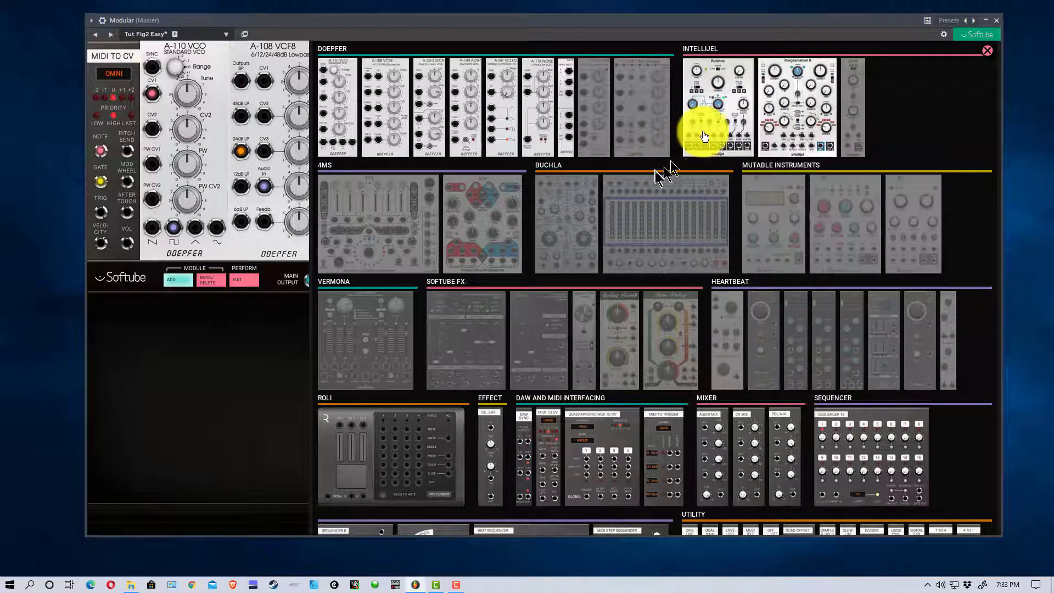
pyautogui.moveTo(706, 90)
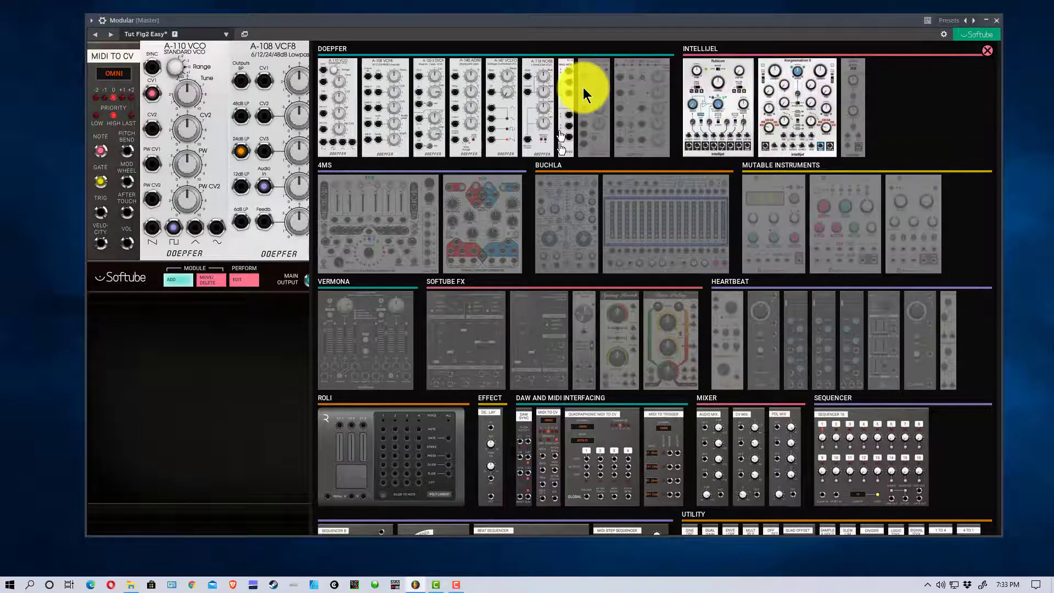
pyautogui.moveTo(779, 101)
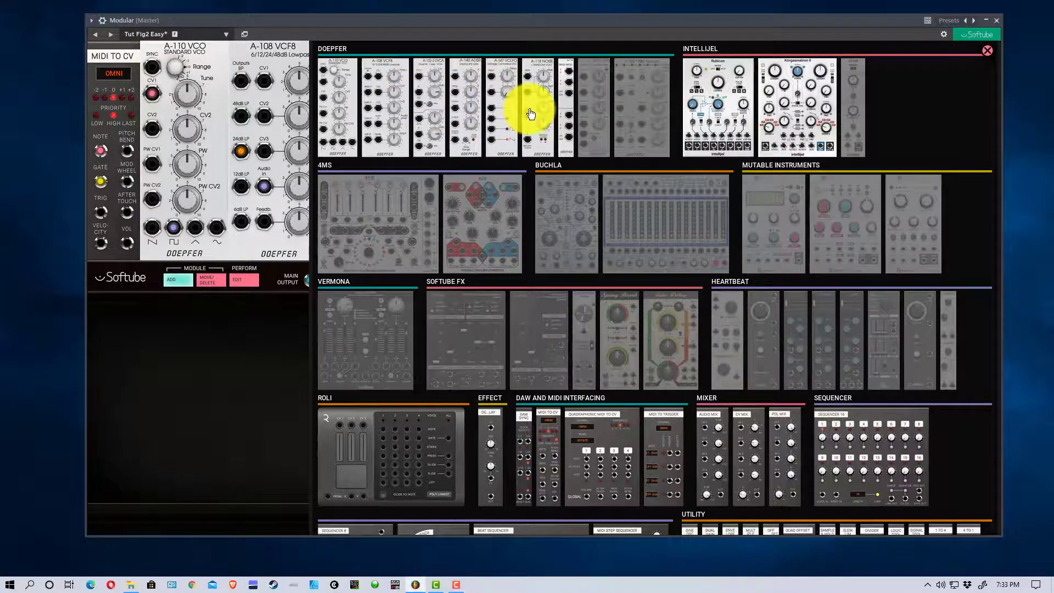
pyautogui.moveTo(625, 200)
pyautogui.scroll(-3, 766, 201)
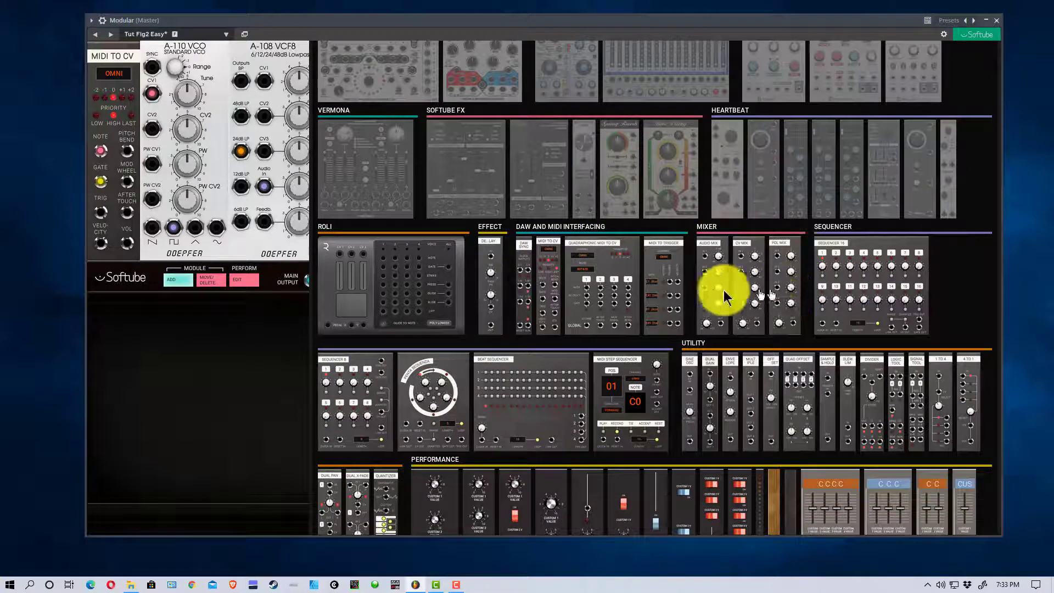
pyautogui.moveTo(717, 286)
pyautogui.scroll(-1, 717, 286)
pyautogui.scroll(-3, 717, 285)
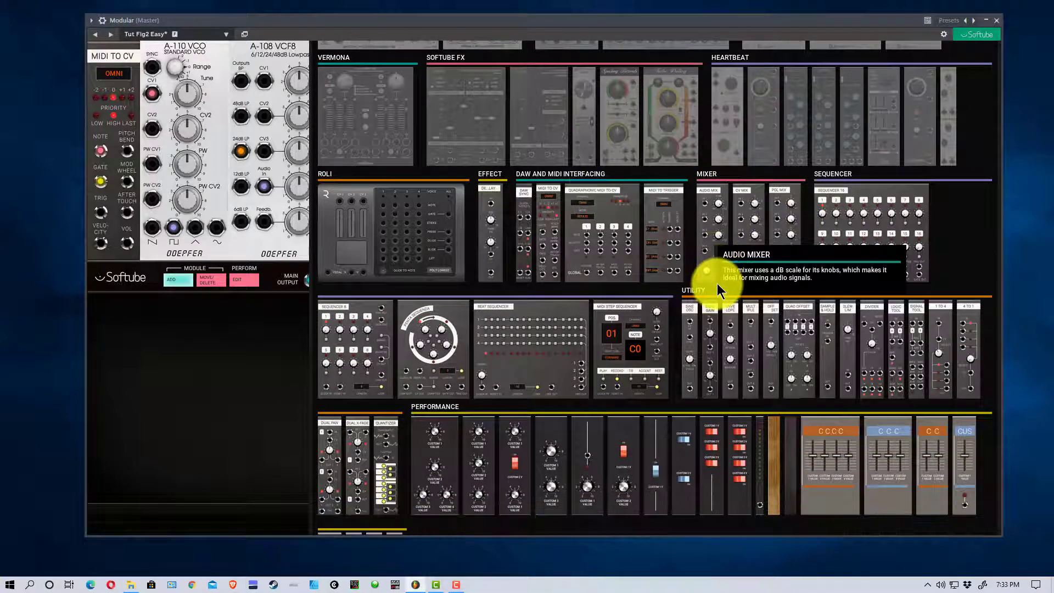
pyautogui.scroll(-1, 717, 284)
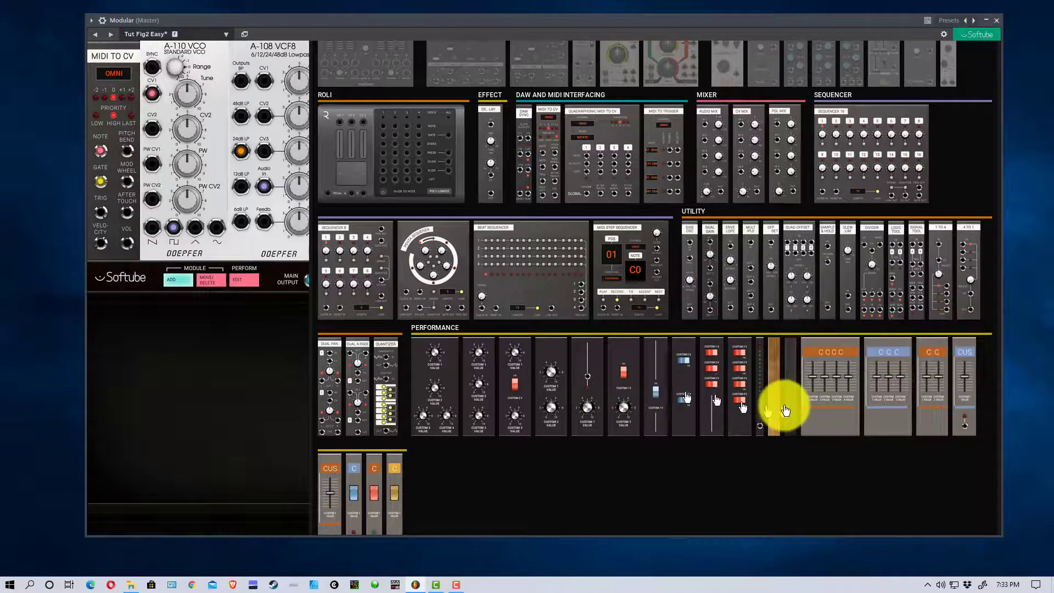
pyautogui.scroll(-1, 785, 400)
pyautogui.moveTo(786, 399)
pyautogui.scroll(6, 786, 399)
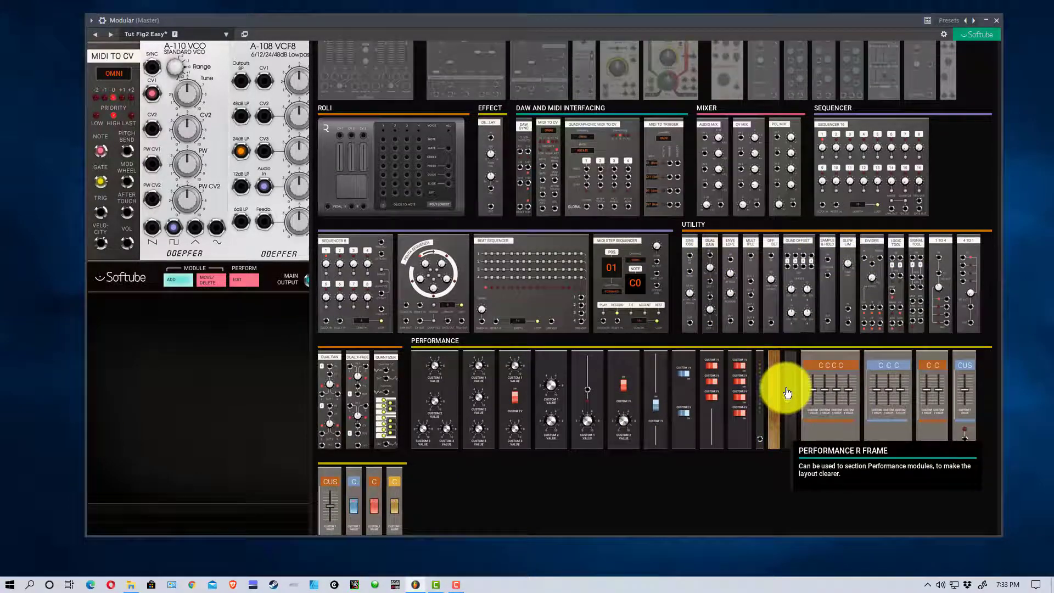
pyautogui.scroll(6, 788, 388)
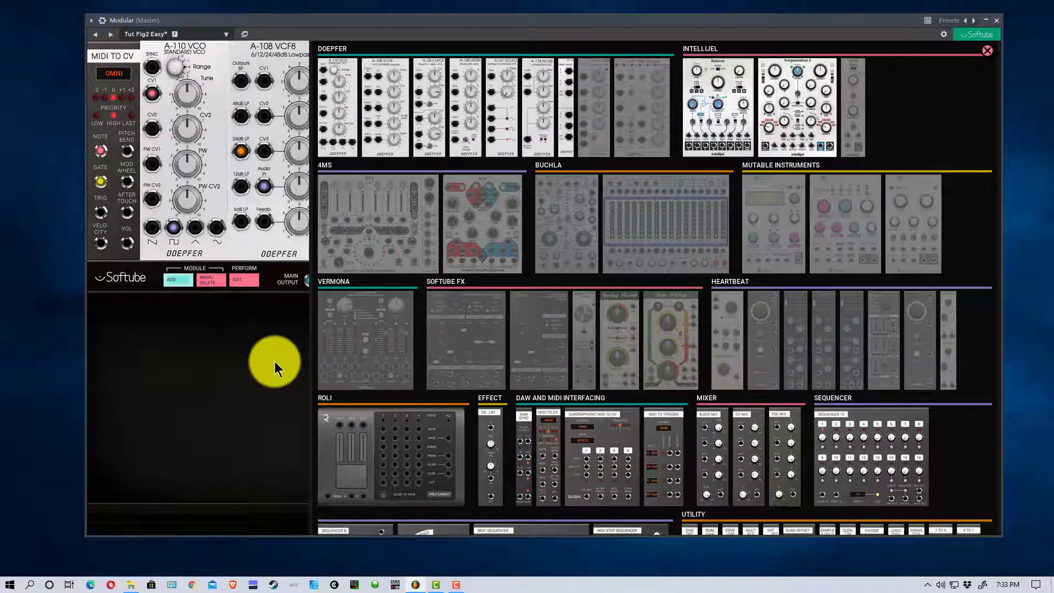
pyautogui.click(990, 54)
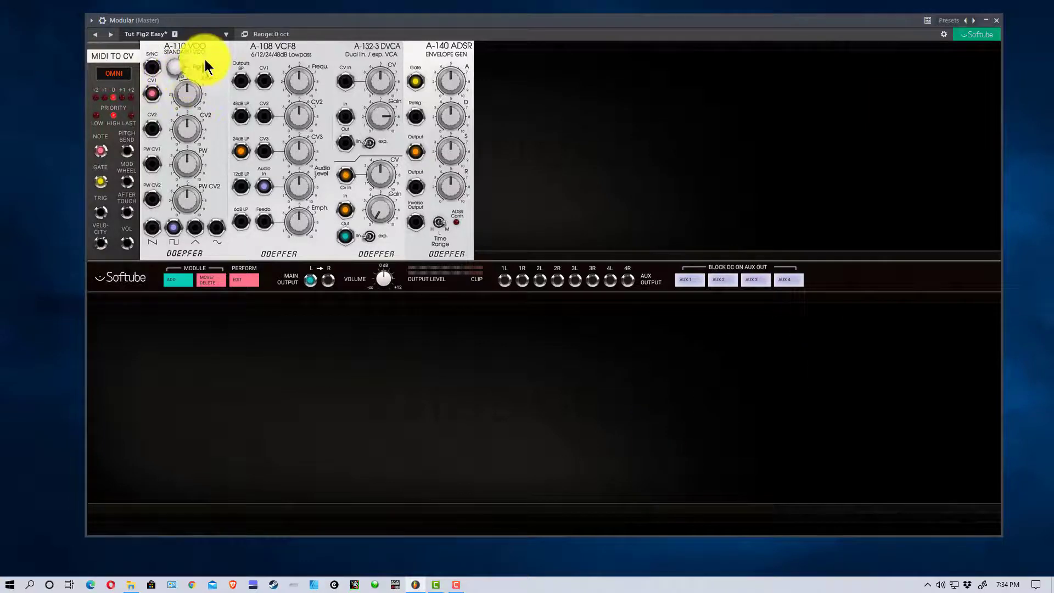
# Look through the factory preset list from the Bass patches to the Pads patches and dismiss it without loading one
pyautogui.click(233, 35)
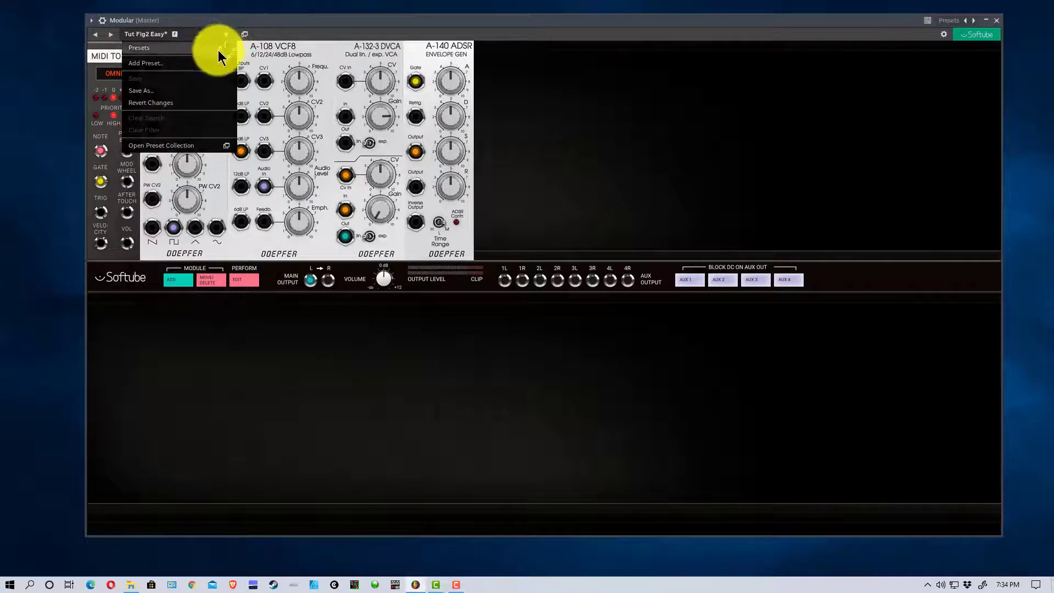
pyautogui.moveTo(216, 46)
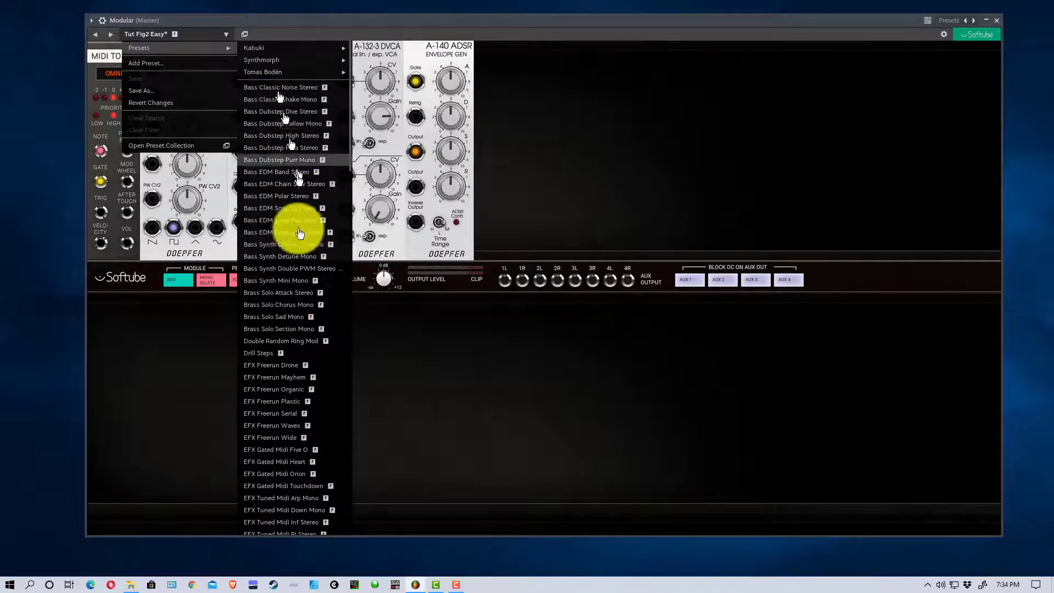
pyautogui.scroll(-4, 298, 466)
pyautogui.scroll(-8, 298, 466)
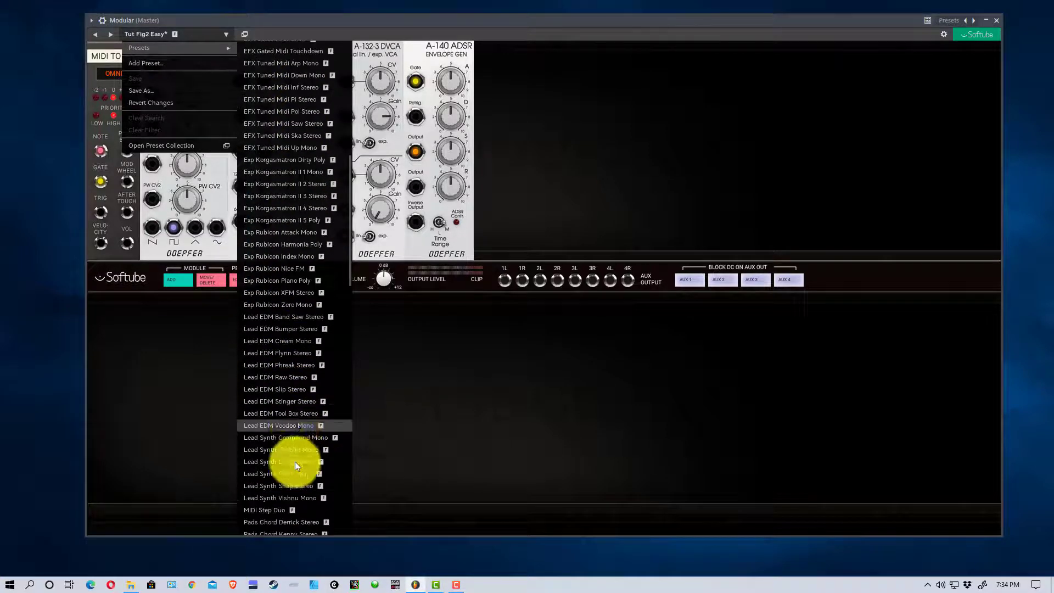
pyautogui.scroll(-1, 308, 459)
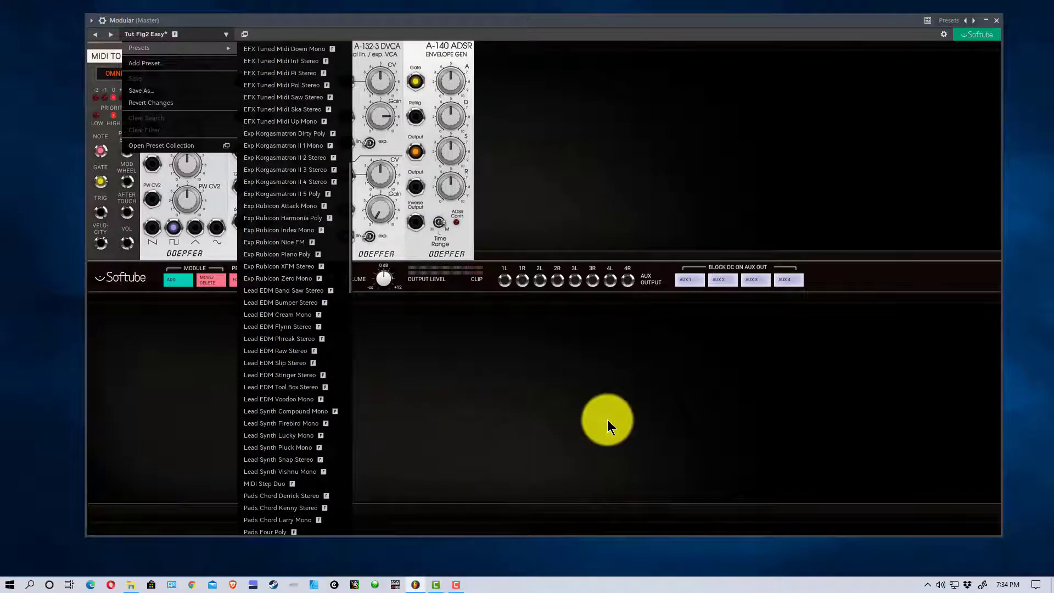
pyautogui.click(607, 420)
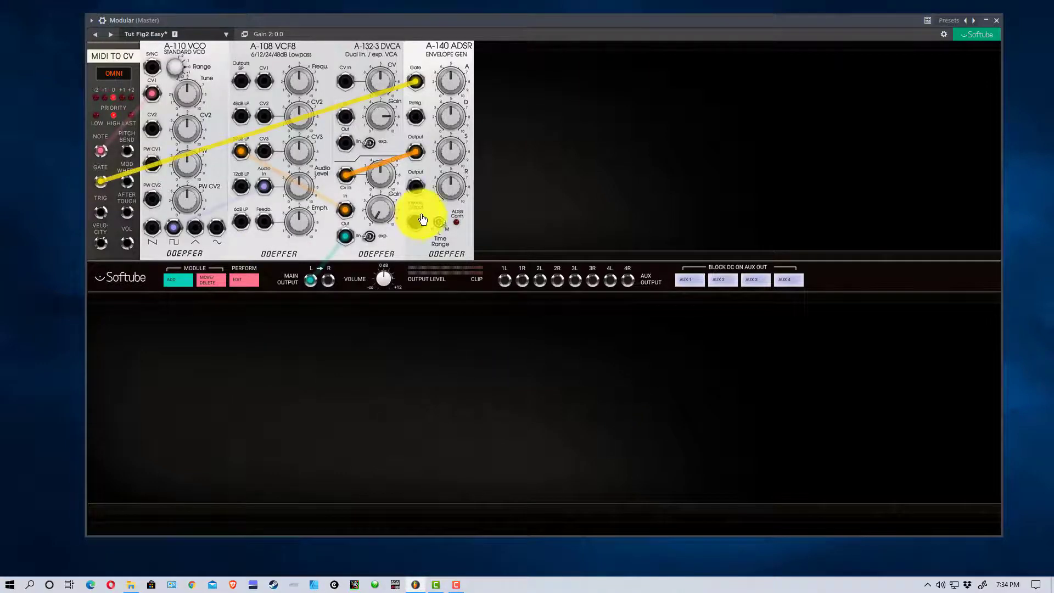